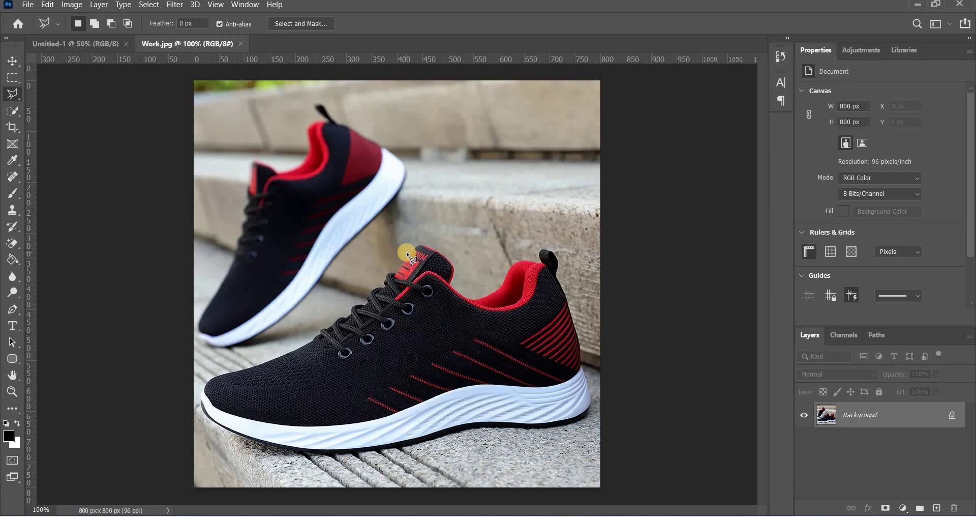
Examine the front shoe's edges up close, from the tongue and laces along the sole to the heel.
scroll(407, 255, up, 3)
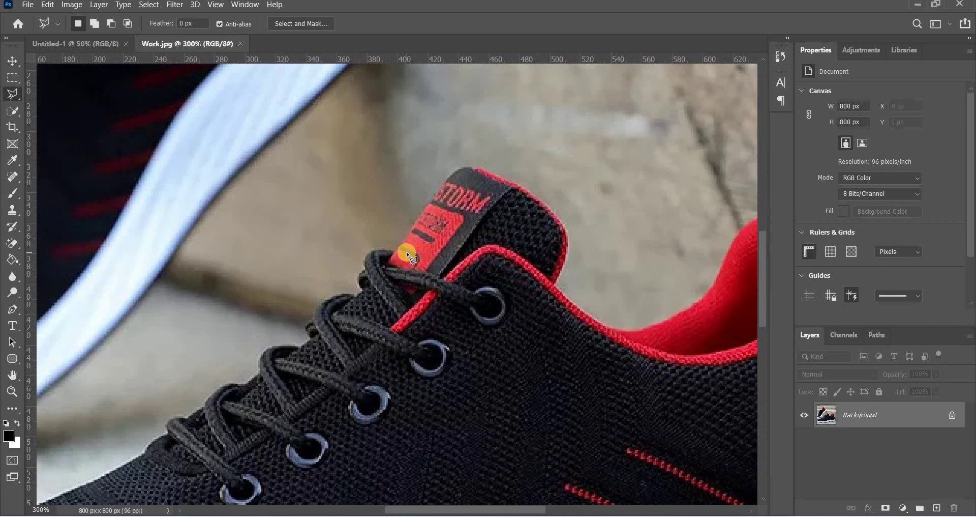
drag(409, 271, 333, 44)
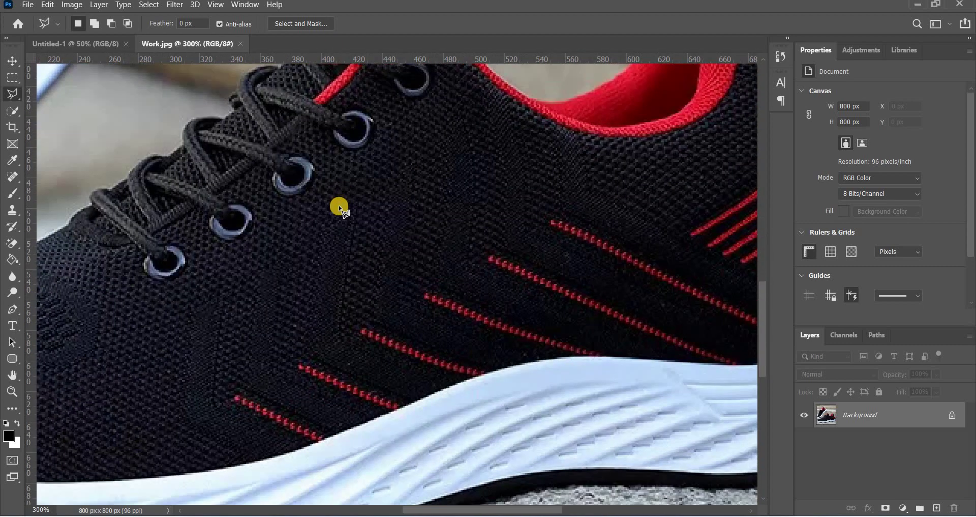
drag(339, 209, 443, 67)
drag(387, 271, 206, 159)
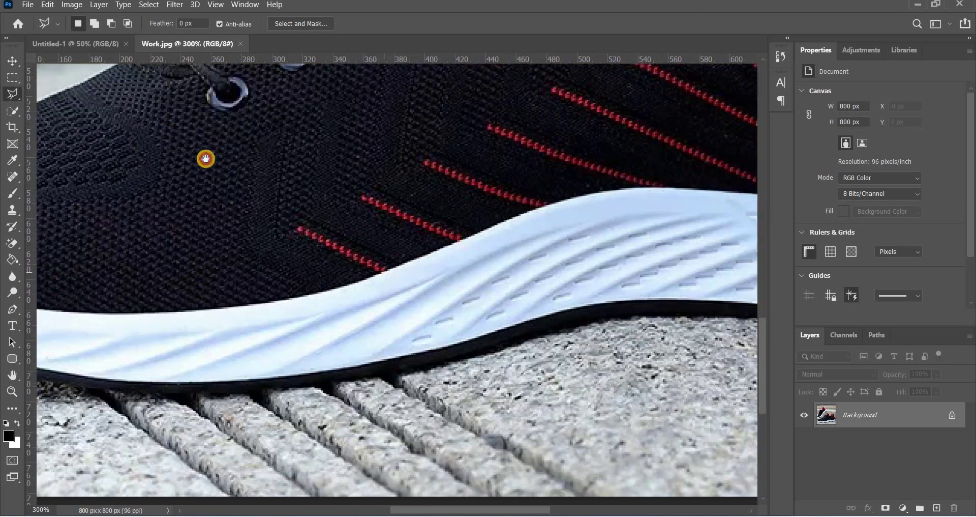
mouse_move(506, 193)
mouse_down()
mouse_move(227, 259)
mouse_move(211, 307)
mouse_up()
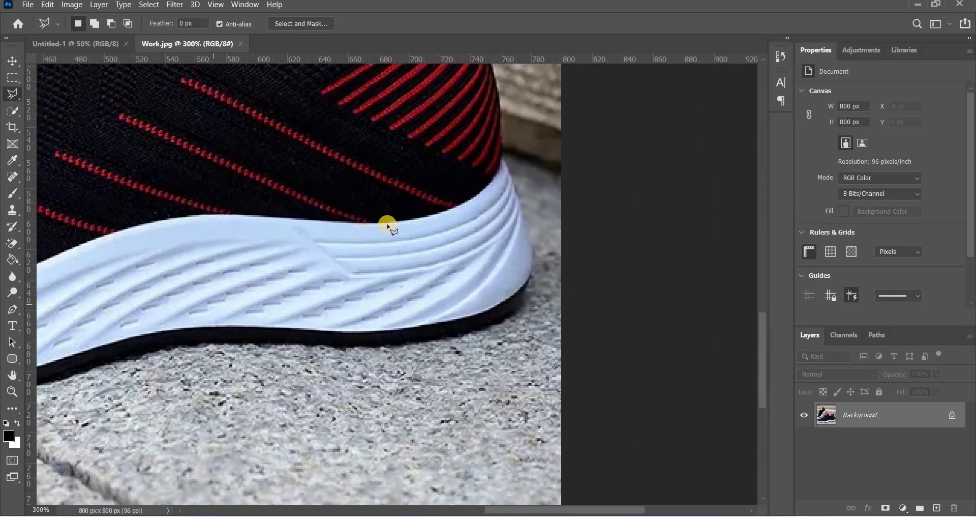
drag(383, 223, 859, 336)
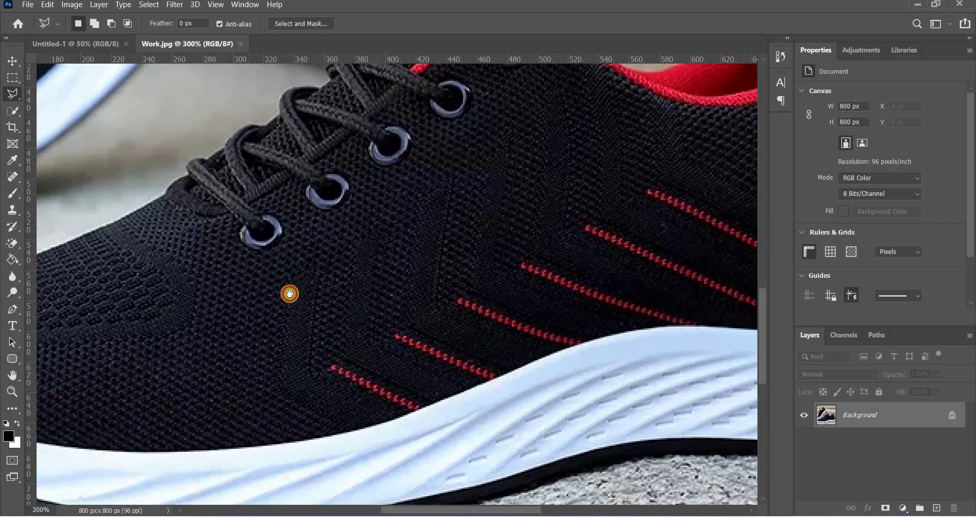
drag(290, 294, 282, 291)
drag(630, 253, 173, 189)
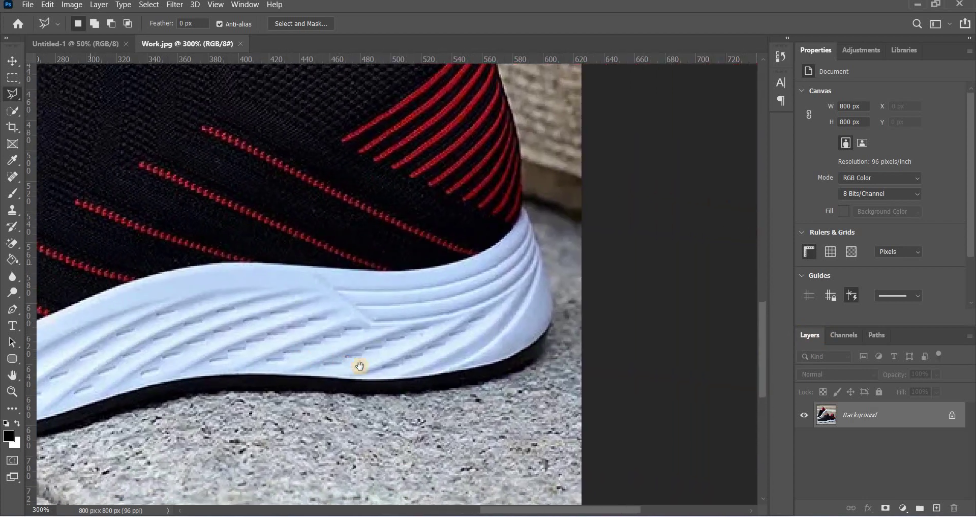
drag(346, 304, 280, 448)
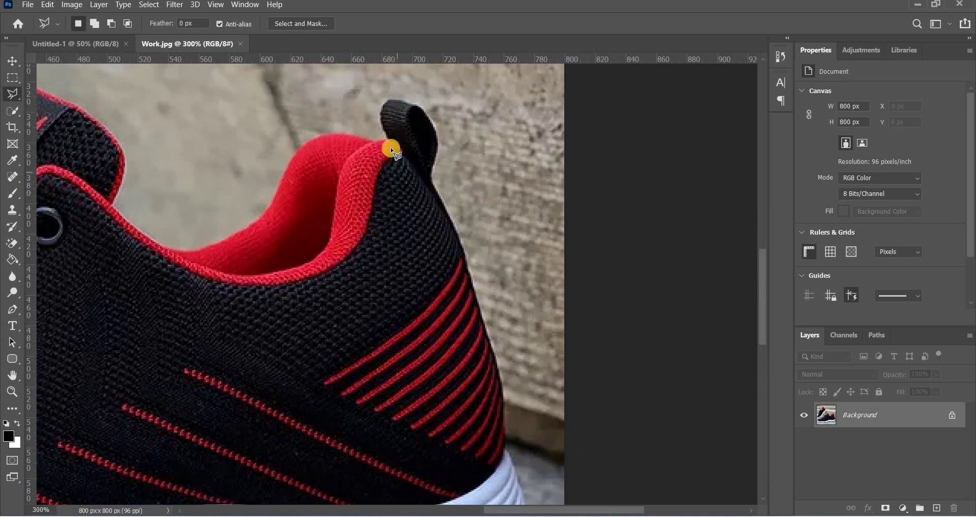
Start a Polygonal Lasso outline of the front shoe by tracing around the pull tab above the heel.
click(381, 122)
click(380, 109)
click(390, 101)
click(400, 102)
click(436, 128)
click(431, 173)
click(435, 186)
click(431, 183)
Continue the lasso outline down the back of the heel to where the fabric meets the white sole.
click(441, 194)
click(455, 225)
click(475, 301)
drag(496, 352, 436, 232)
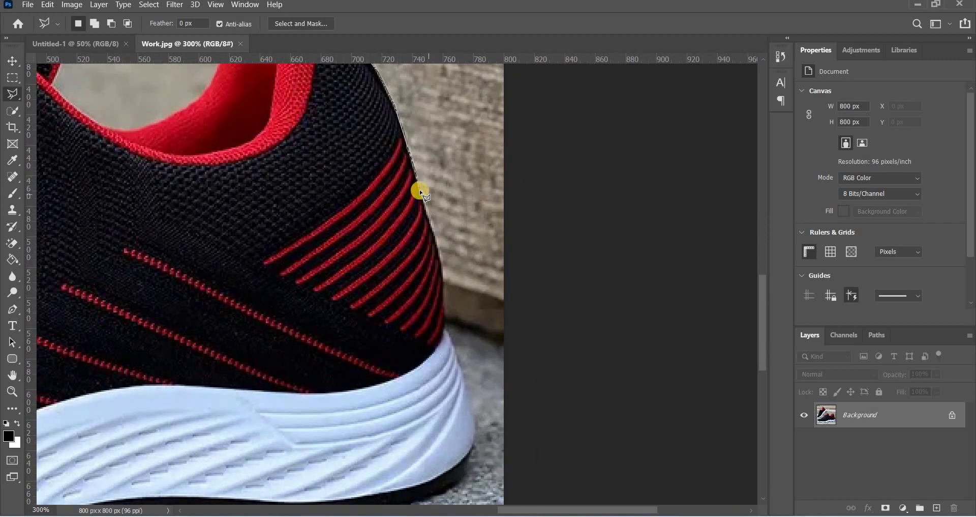
click(420, 190)
click(437, 232)
click(439, 255)
click(444, 295)
click(444, 315)
click(445, 331)
Trace the lasso outline around the rear end of the white sole to the black outsole beneath the heel.
click(459, 357)
click(460, 364)
click(475, 408)
key(space)
drag(371, 273, 295, 131)
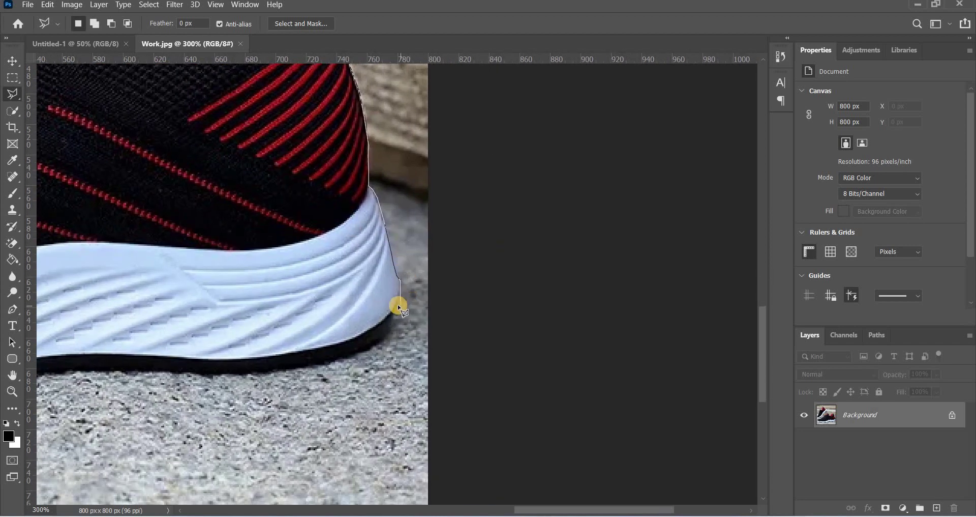
click(398, 305)
click(394, 326)
click(377, 345)
Continue the lasso outline along the underside of the black outsole from the heel to the midfoot.
drag(341, 357, 540, 317)
click(535, 319)
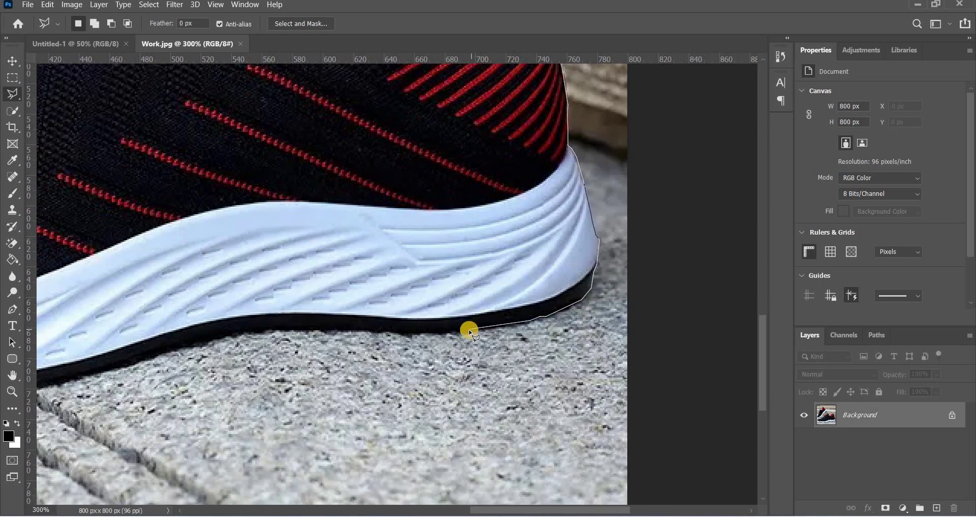
click(414, 332)
click(341, 327)
click(248, 331)
click(225, 334)
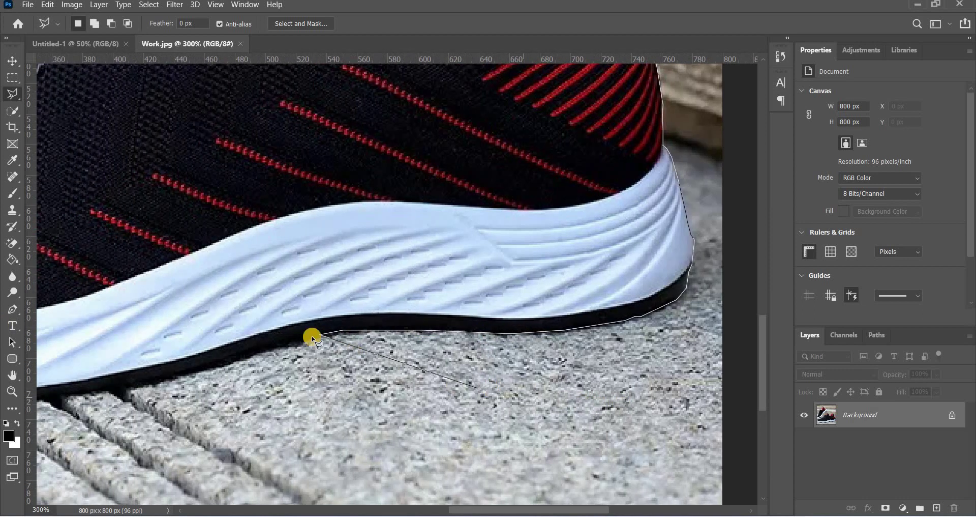
click(230, 362)
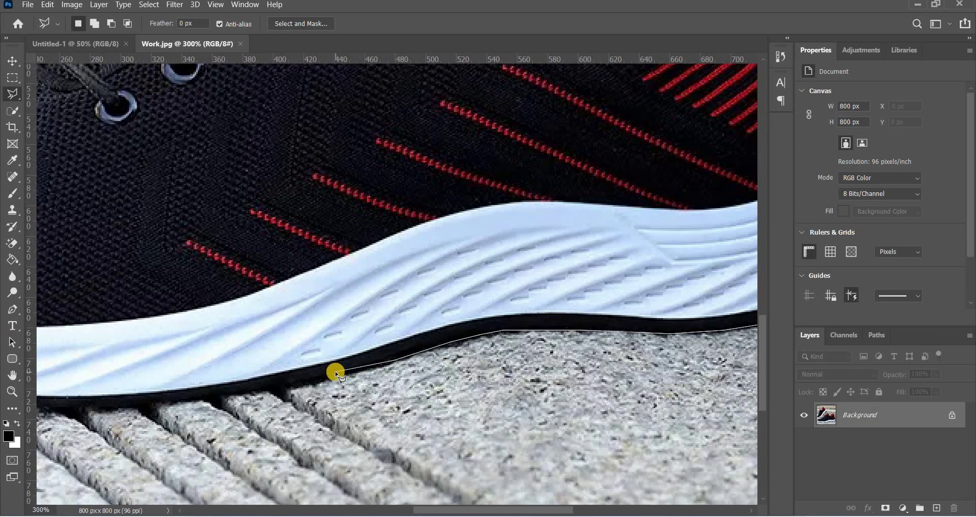
Extend the lasso outline along the bottom edge of the outsole from the midfoot towards the toe.
click(335, 375)
click(199, 401)
click(46, 405)
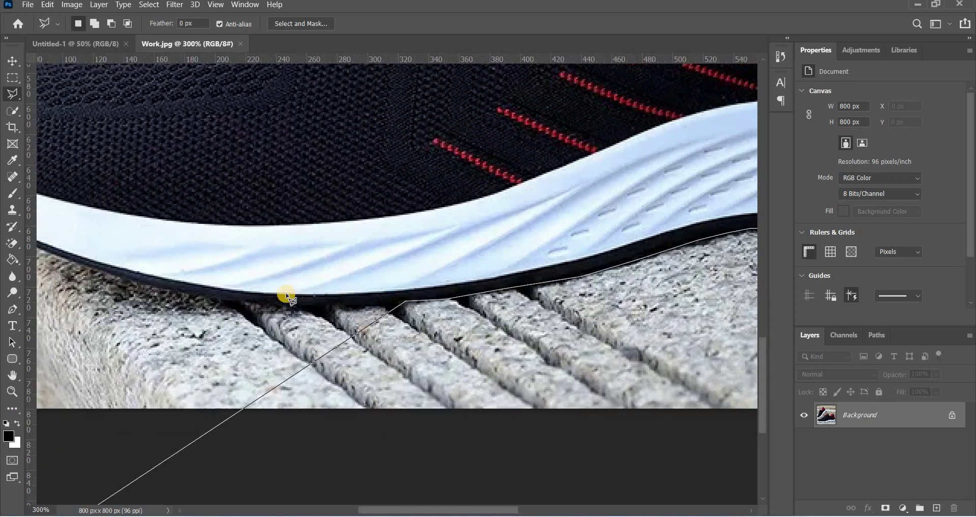
click(308, 293)
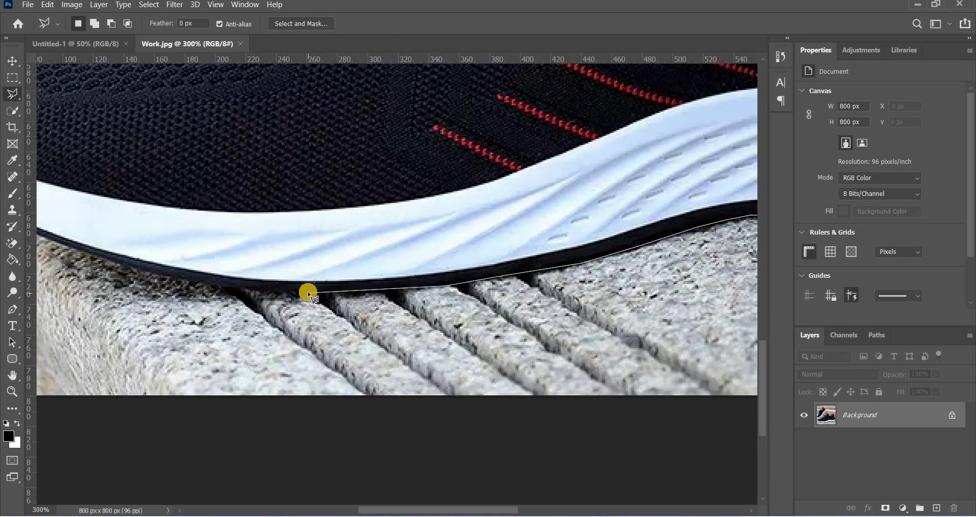
click(217, 288)
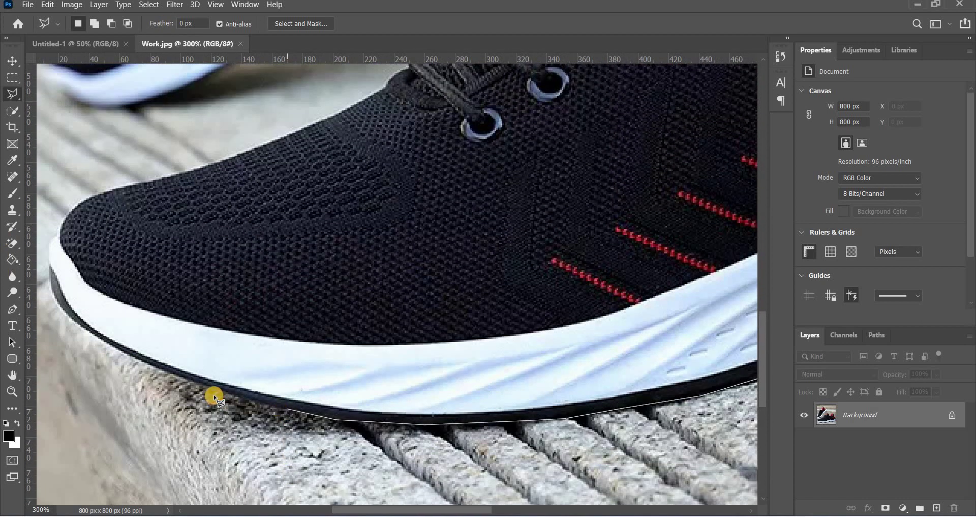
click(213, 390)
click(92, 335)
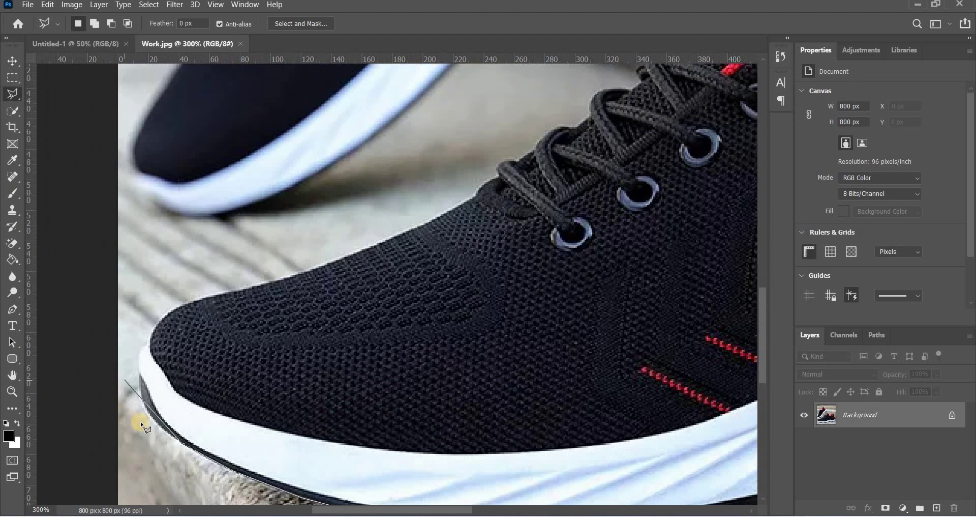
Trace the lasso outline around the front tip of the sole and up the rounded toe.
click(141, 422)
click(144, 404)
click(147, 408)
click(137, 379)
click(141, 355)
click(145, 345)
click(148, 342)
click(152, 326)
click(163, 310)
Continue the lasso outline along the top edge of the toe box up to the lowest lace.
click(172, 309)
click(186, 304)
click(233, 293)
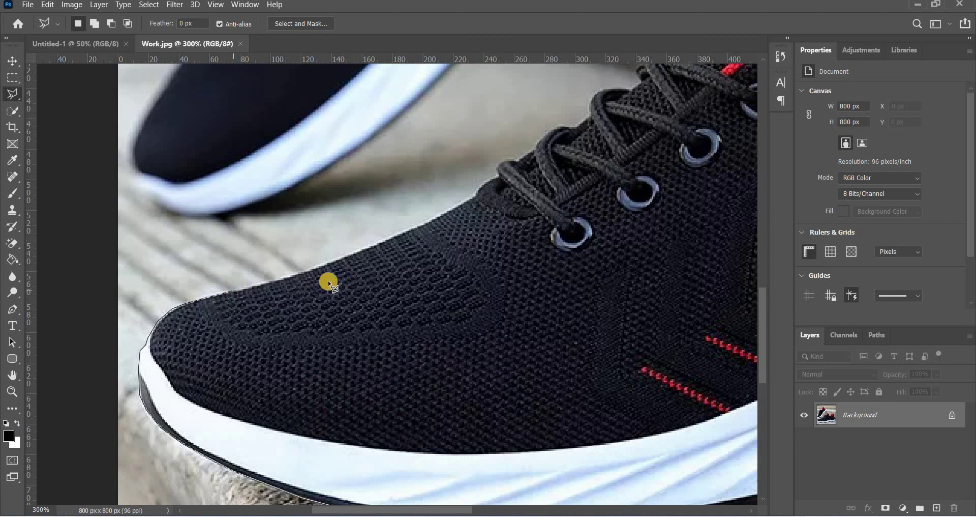
click(295, 277)
click(331, 264)
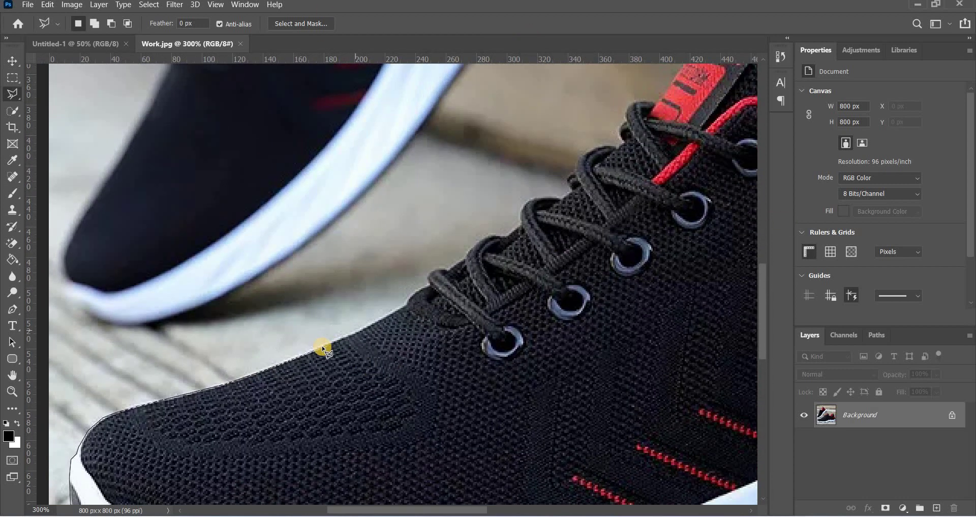
click(334, 342)
click(423, 288)
Trace the lasso outline around the bumps of the lower laces.
click(430, 286)
click(431, 274)
click(450, 271)
click(508, 237)
click(508, 236)
click(525, 163)
click(533, 198)
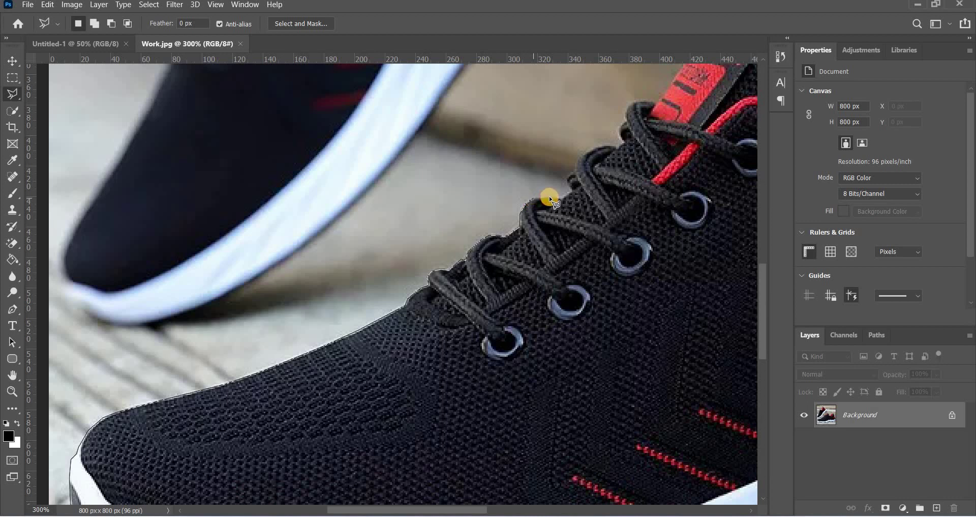
click(557, 195)
click(573, 182)
Continue the lasso outline around the upper laces to the base of the tongue.
scroll(538, 254, up, 3)
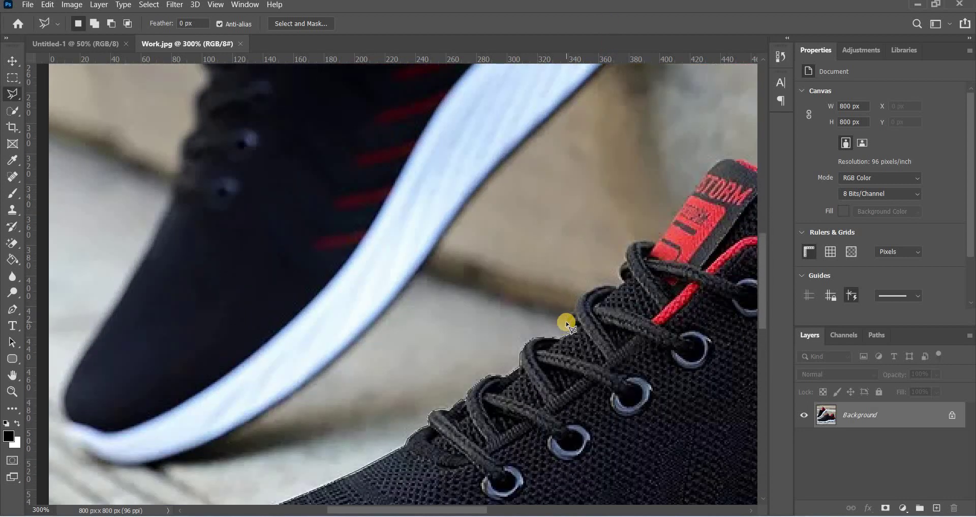
click(569, 317)
click(579, 297)
click(590, 290)
click(601, 286)
click(618, 286)
click(620, 266)
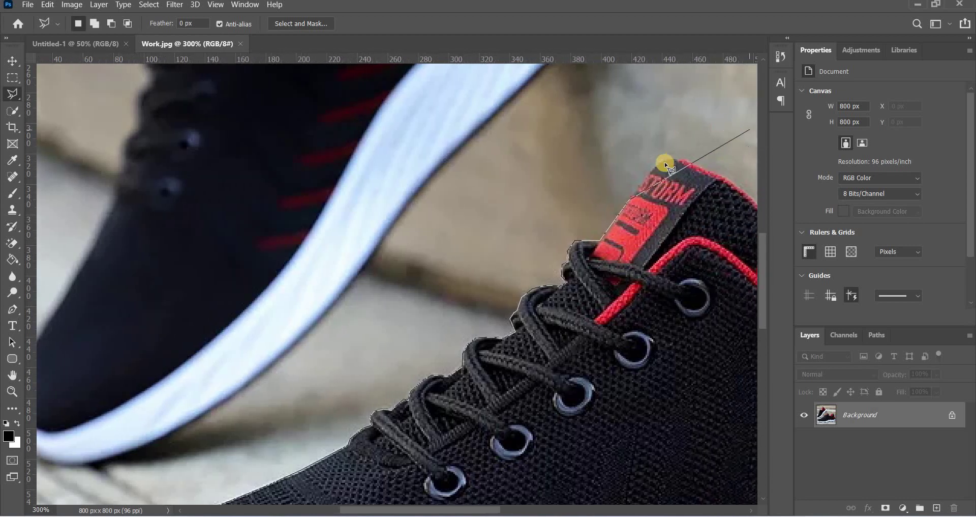
Trace the lasso outline over the top of the tongue and down its rear edge to the collar.
click(635, 174)
click(687, 160)
drag(675, 97, 670, 148)
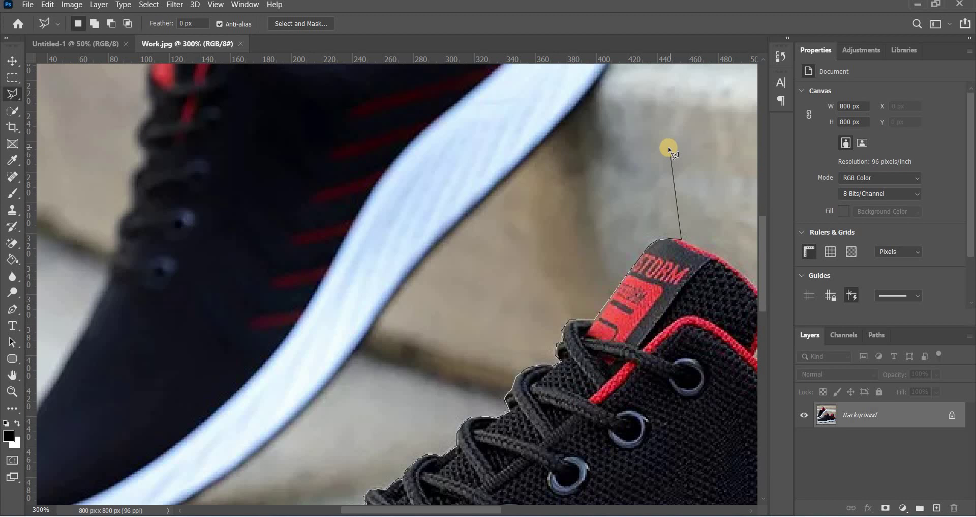
drag(670, 178, 364, 246)
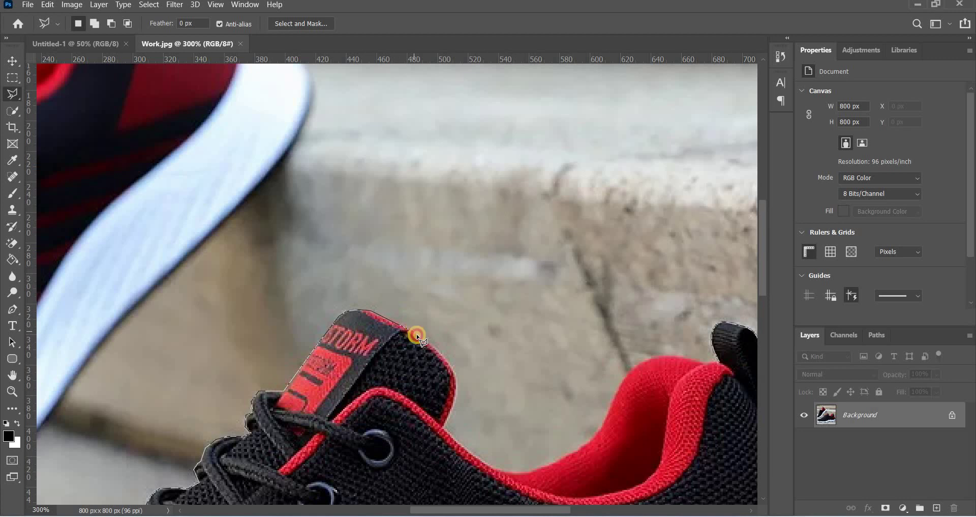
click(446, 357)
click(456, 377)
click(455, 403)
click(443, 425)
Trace the red collar opening up to the pull tab and close the lasso selection around the front shoe.
click(538, 470)
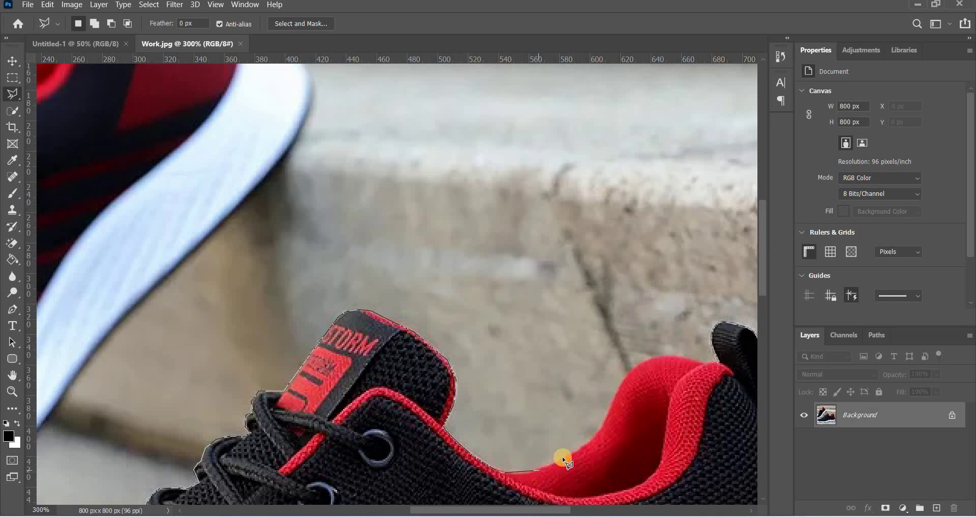
click(590, 438)
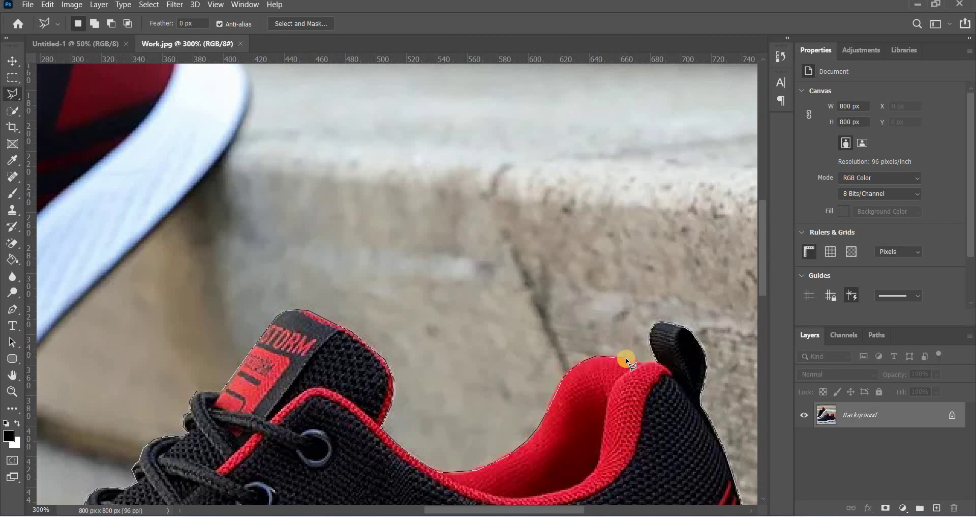
click(656, 362)
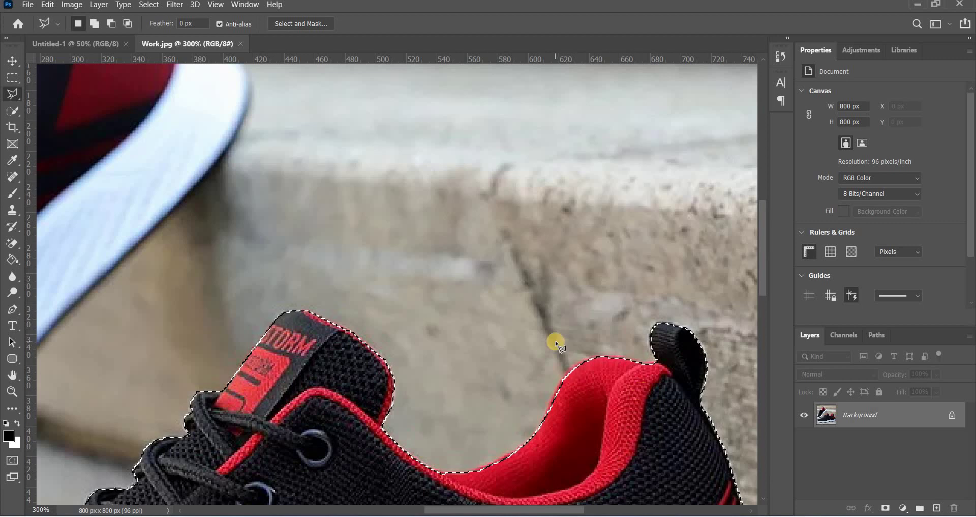
Check the selection around the whole front shoe and copy the selected shoe onto a new layer.
key(ctrl+minus)
key(ctrl+minus)
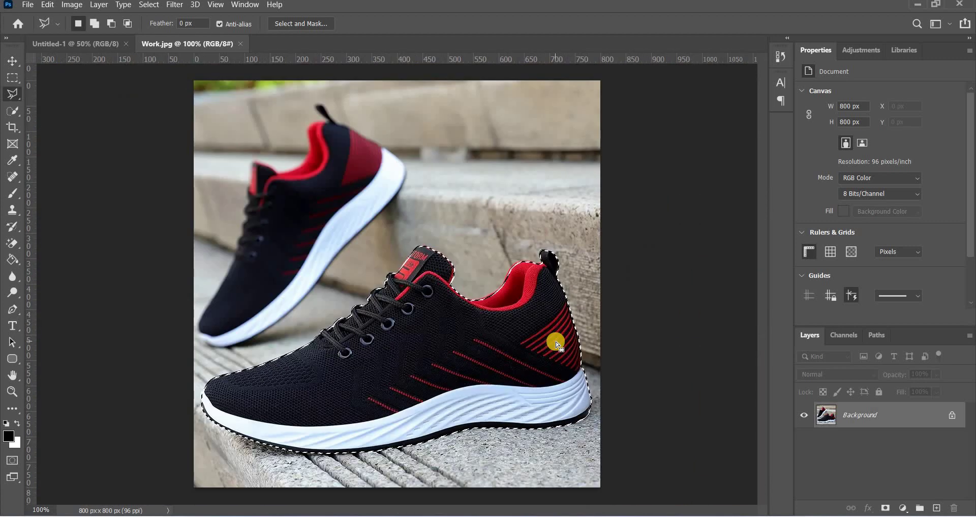
key(ctrl+plus)
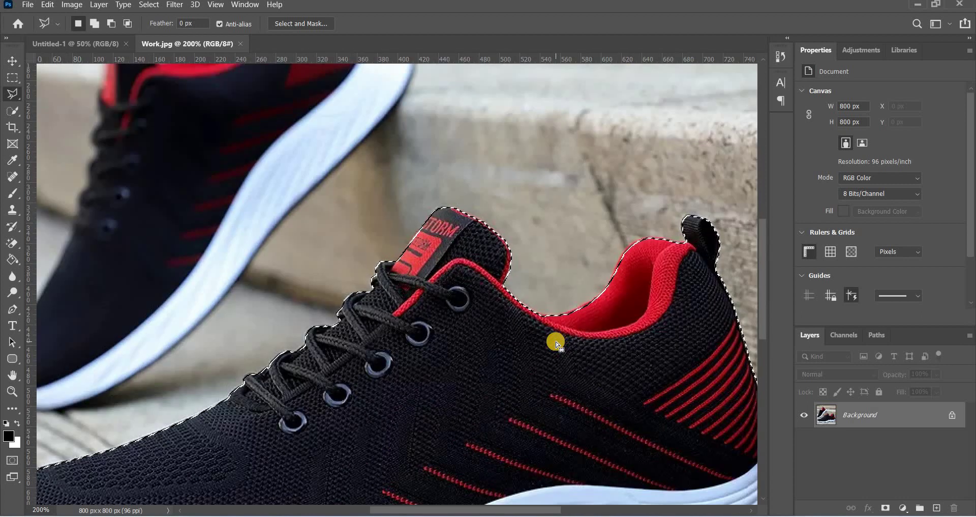
key(ctrl+minus)
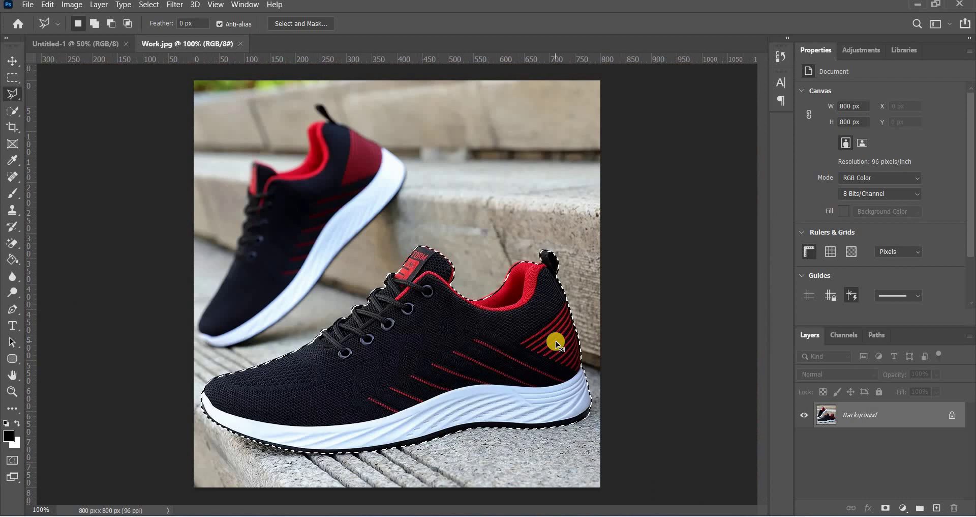
key(ctrl+j)
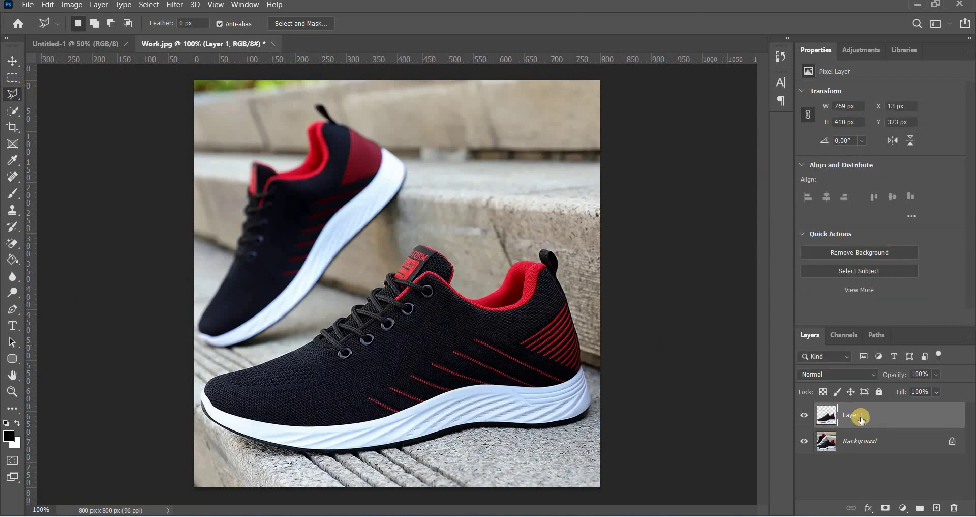
Inspect the shoe cut-out on Layer 1 with the Move tool active, temporarily hiding the Background layer.
click(7, 64)
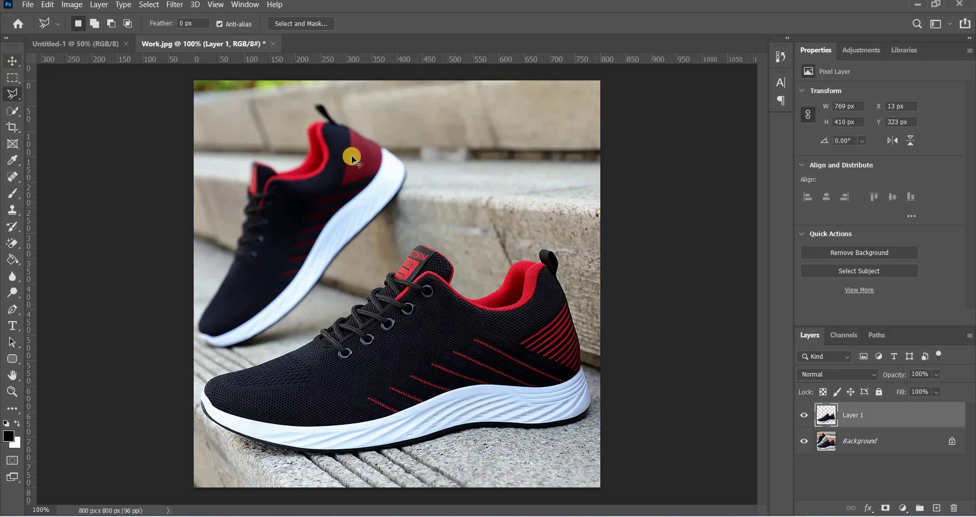
click(814, 440)
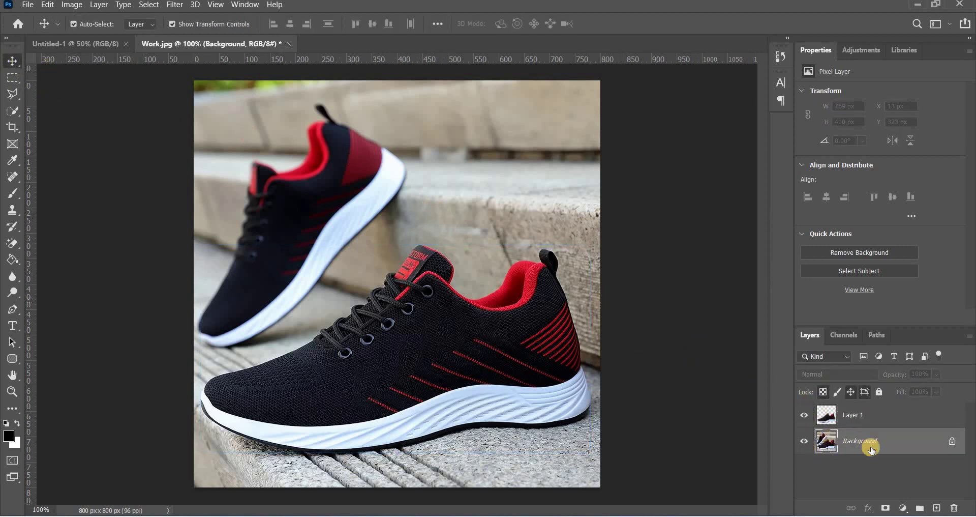
click(804, 440)
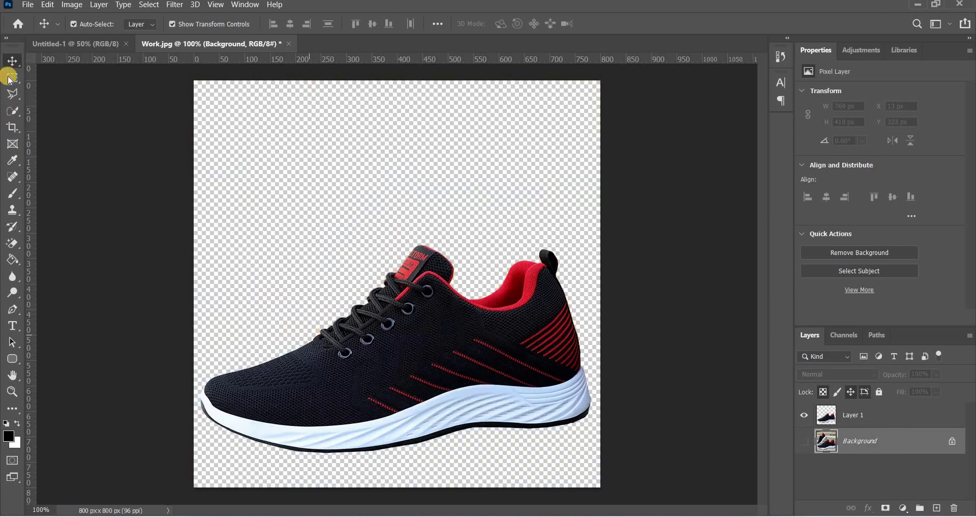
click(460, 340)
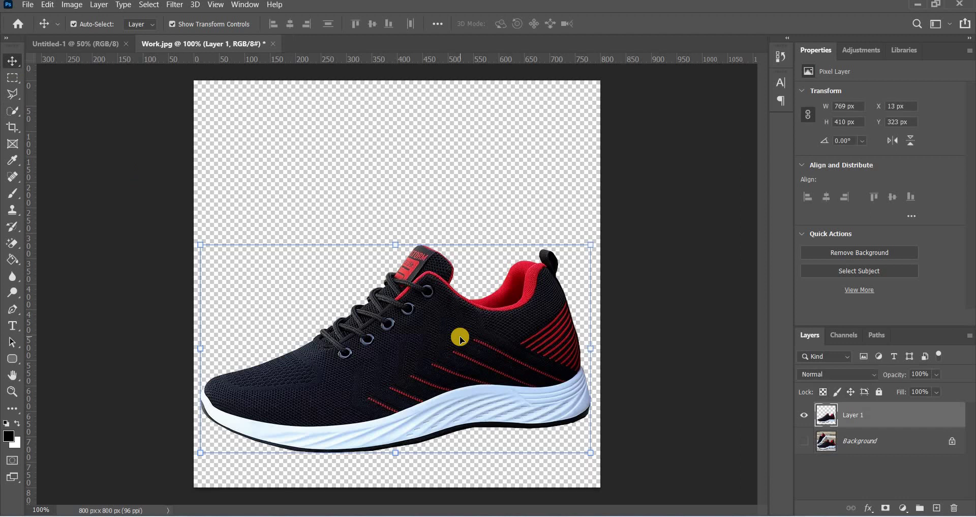
click(805, 440)
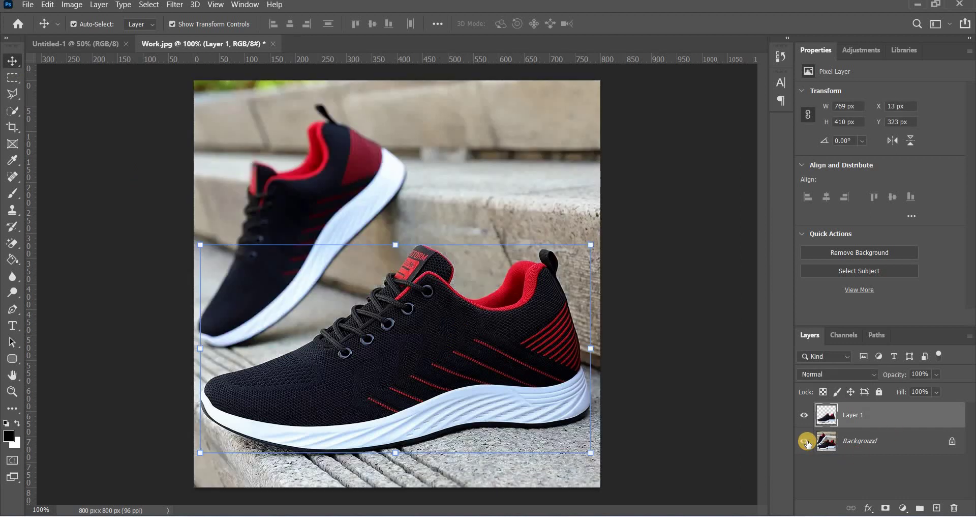
Hide the Background layer and examine the shoe cut-out's edges around the tongue, collar, heel and sole.
click(805, 441)
click(855, 442)
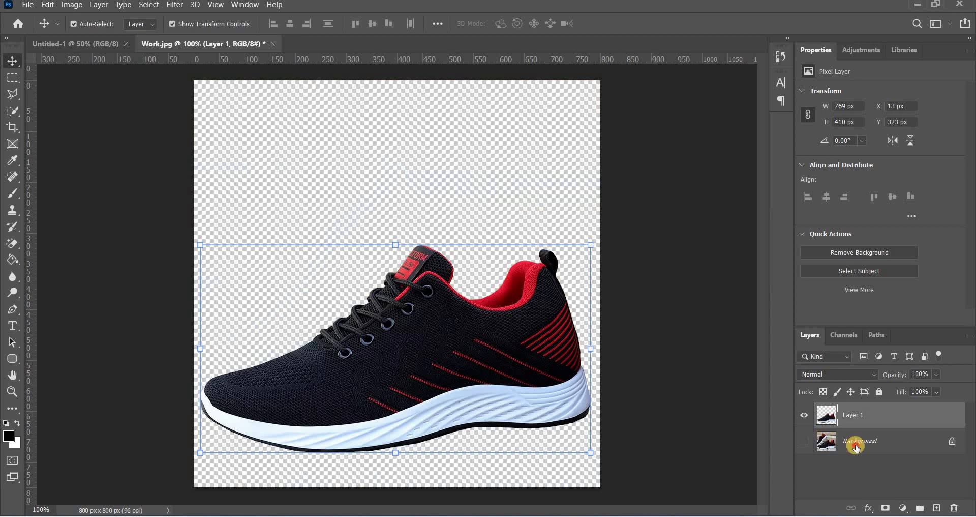
click(805, 440)
click(805, 441)
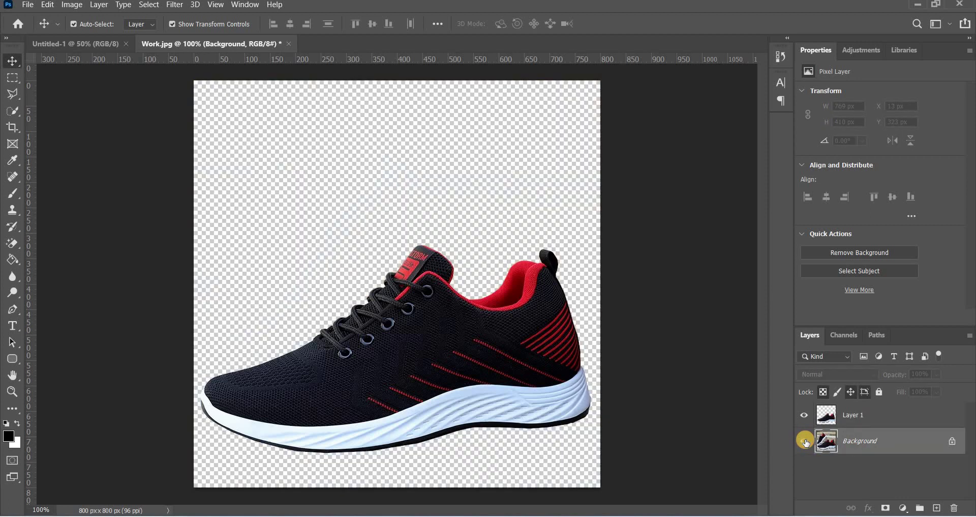
click(805, 441)
click(805, 441)
key(ctrl+plus)
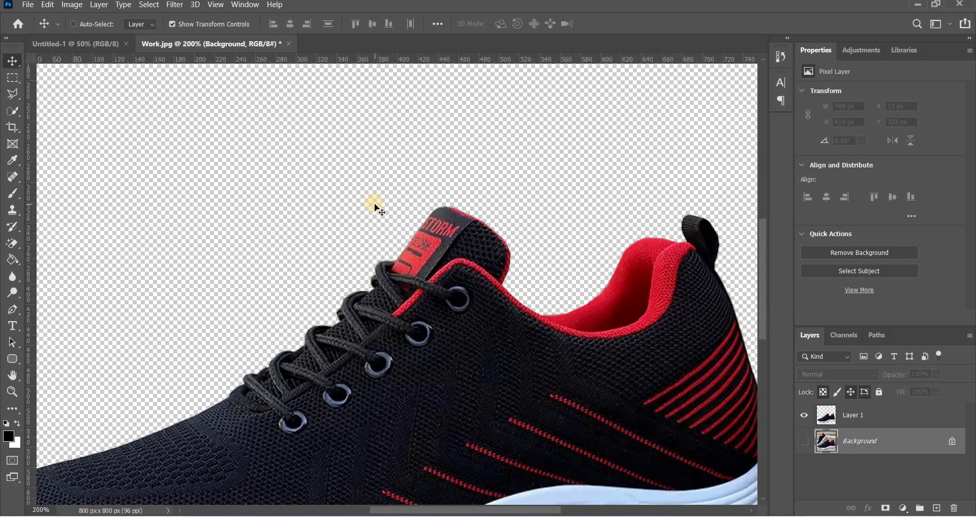
drag(610, 248, 432, 71)
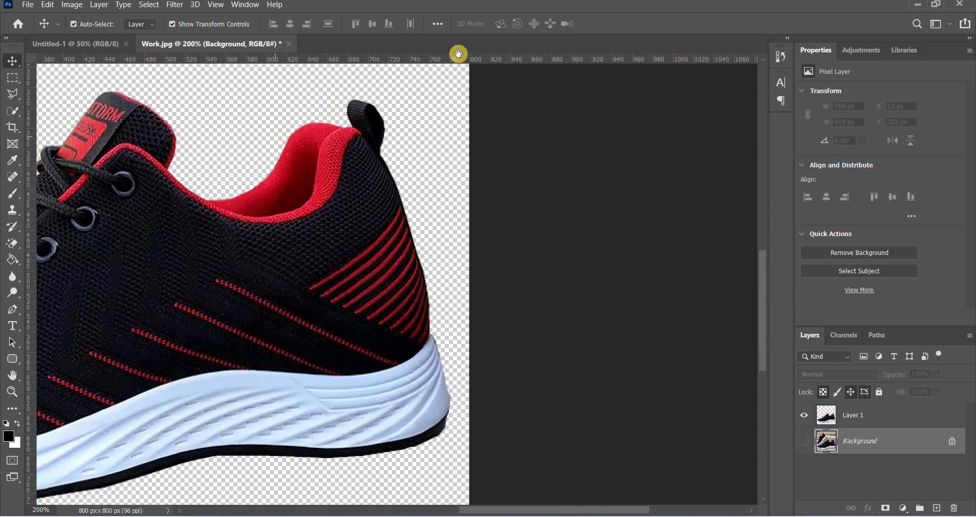
drag(670, 39, 539, 168)
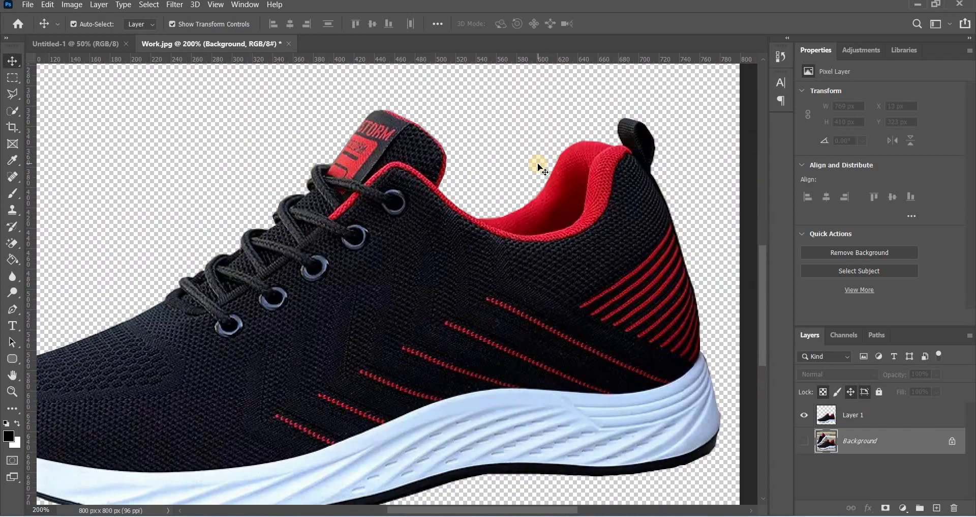
key(ctrl+1)
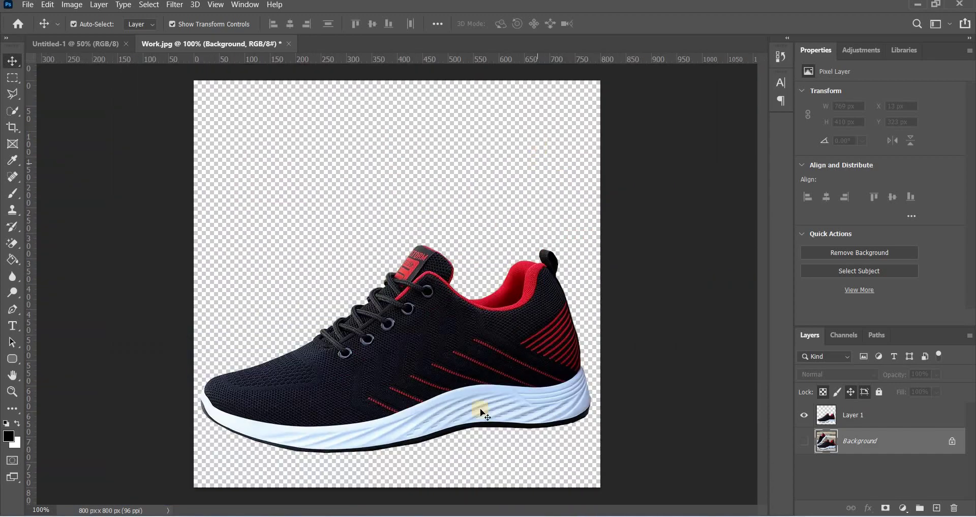
Copy the shoe cut-out from Work.jpg into the Untitled-1 document, placing it near the middle of the canvas.
drag(457, 351, 435, 309)
drag(336, 222, 102, 41)
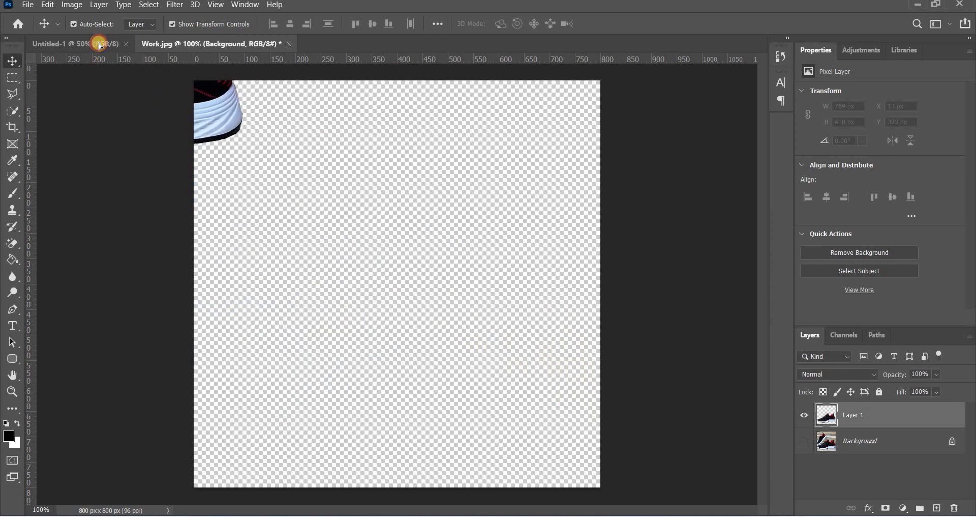
drag(328, 203, 423, 279)
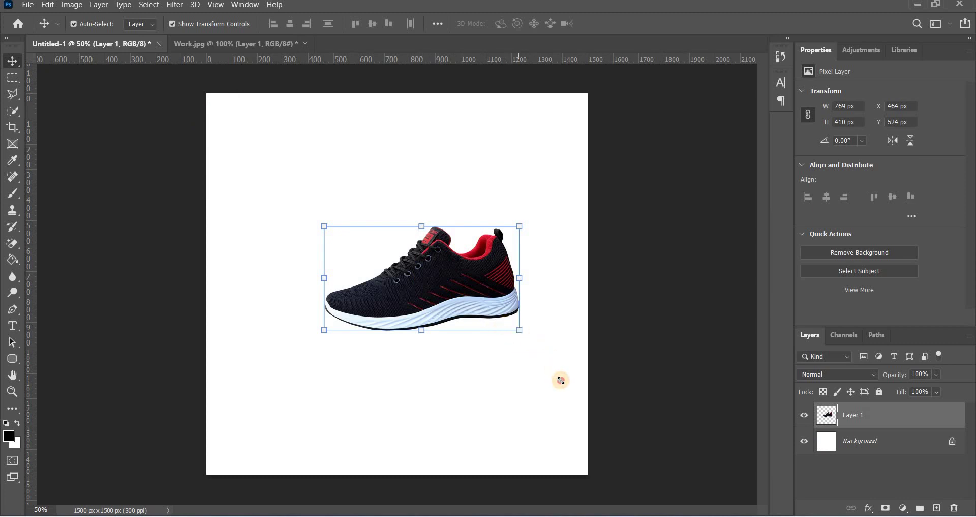
Scale the shoe to about 166.58% with Free Transform and centre it on the canvas at X 750 px, Y 750 px.
key(ctrl+t)
drag(561, 380, 564, 382)
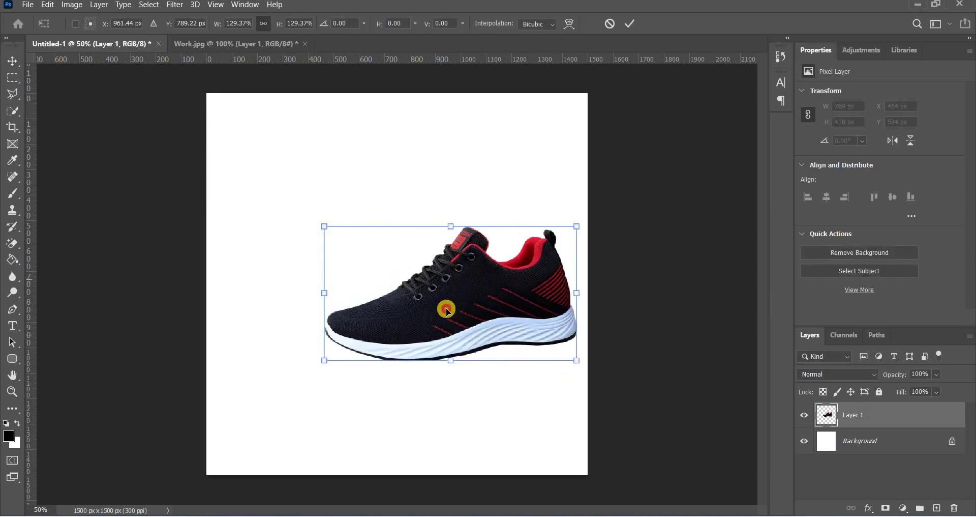
drag(447, 307, 398, 318)
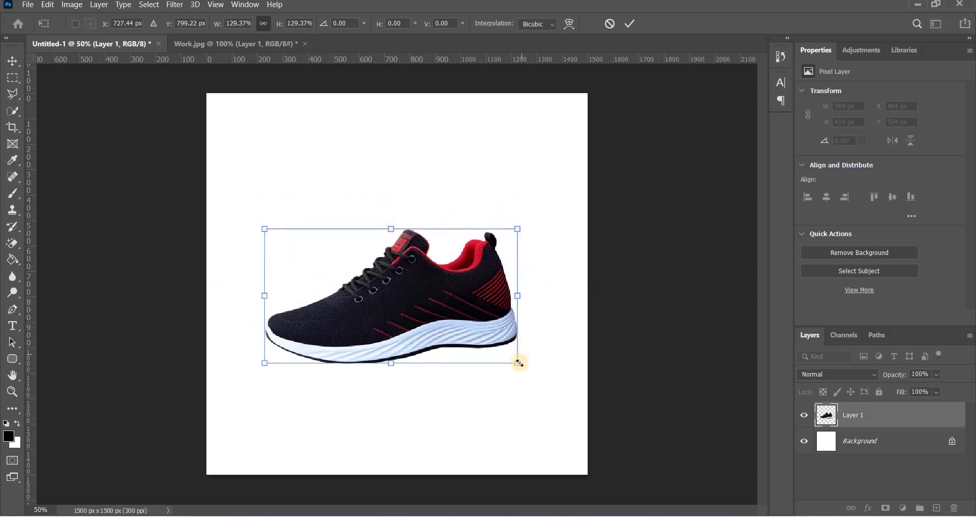
drag(519, 363, 559, 385)
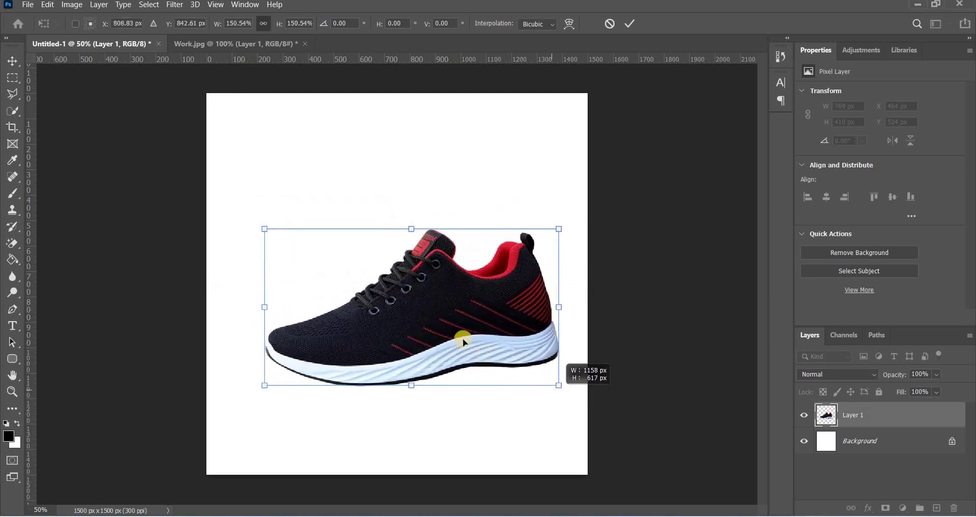
drag(453, 321, 437, 292)
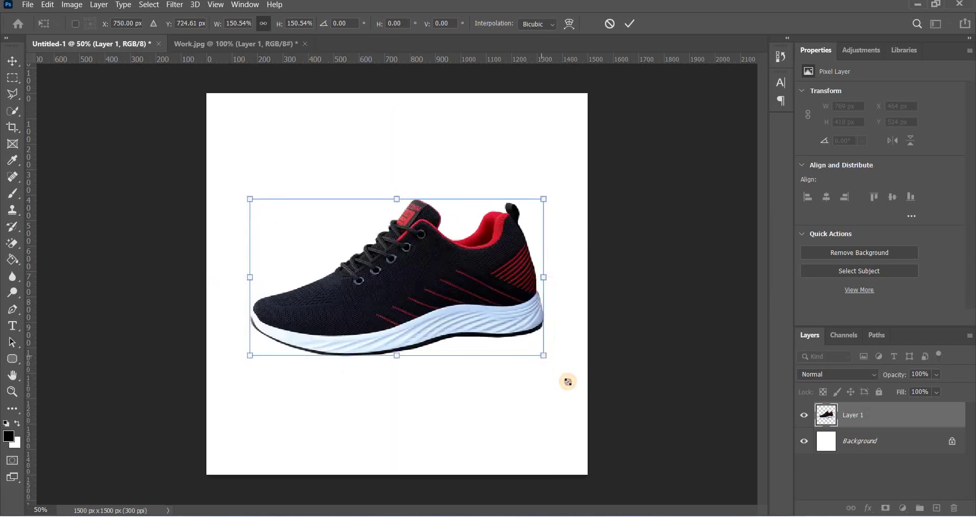
drag(543, 355, 576, 368)
drag(498, 321, 447, 304)
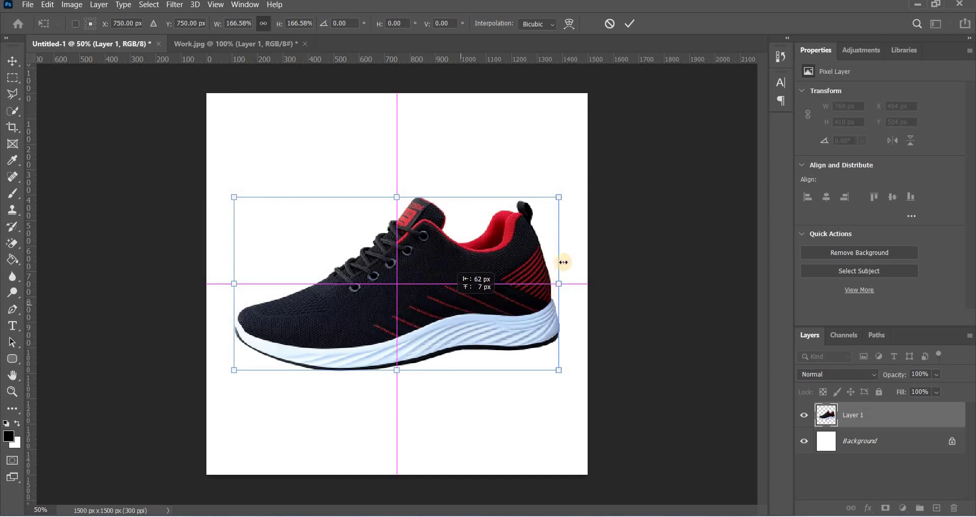
Rotate the shoe to about -12.95° with the heel raised and enlarge it to about 176.52%.
drag(577, 271, 564, 235)
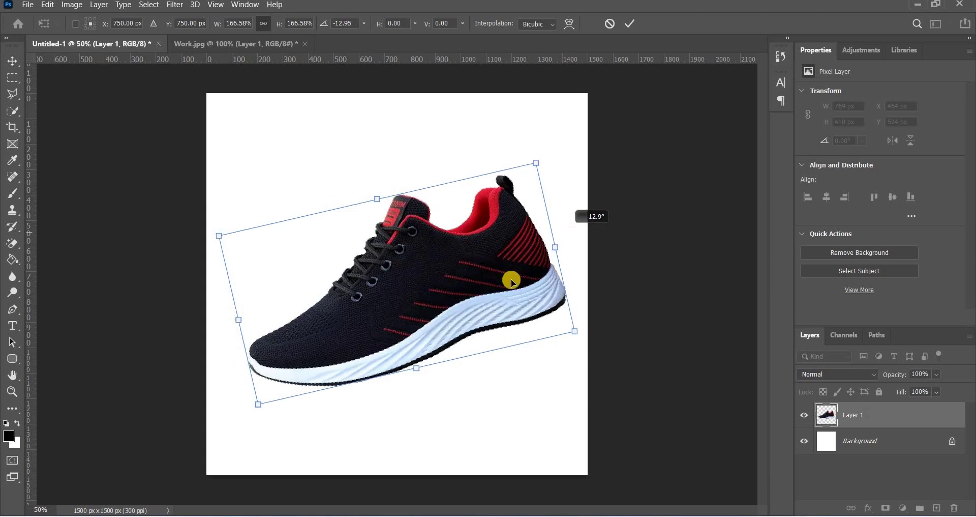
drag(260, 406, 245, 415)
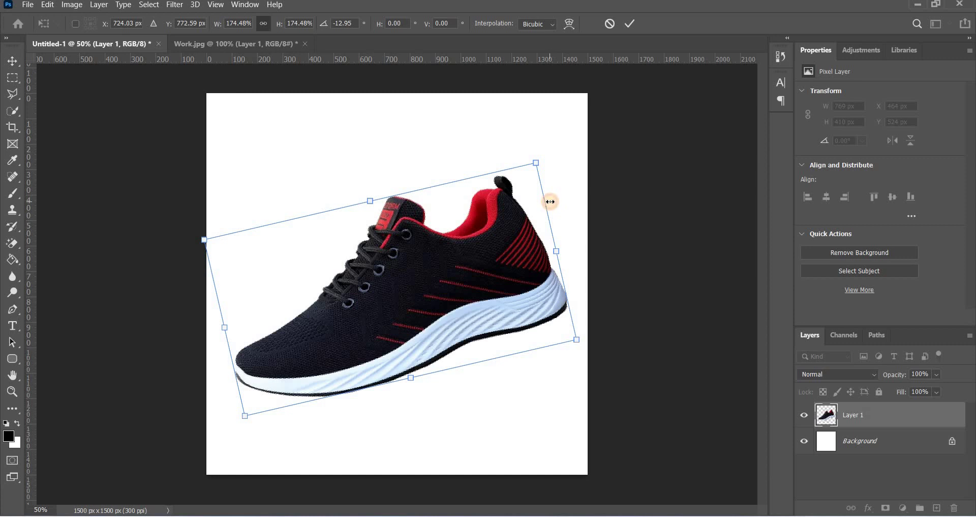
drag(550, 200, 553, 193)
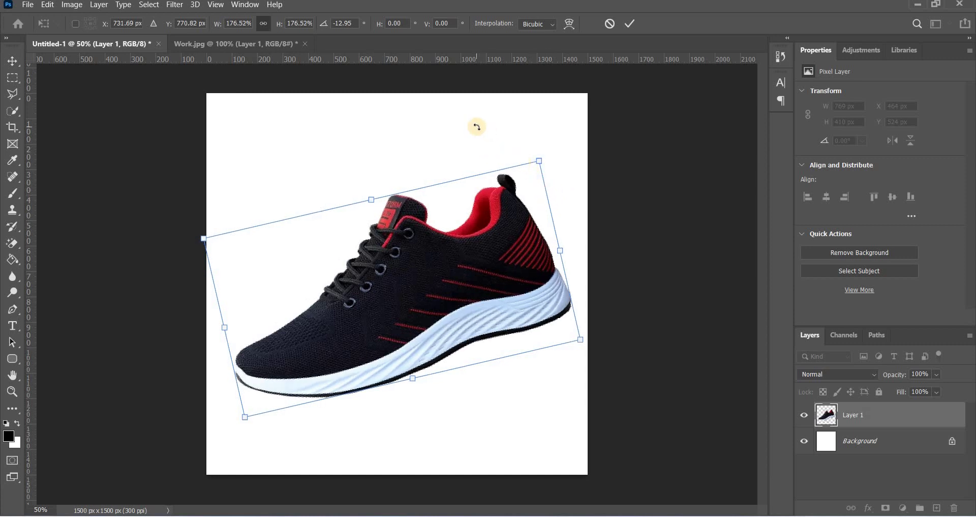
Nudge the shoe straight up to about Y 752.82 px, apply the transform and deselect the layer.
key(Up)
key(Up)
key(Up)
key(Up)
key(Up)
key(Up)
key(Up)
key(Up)
key(Up)
key(Up)
key(Up)
key(Up)
key(Up)
key(Up)
key(Up)
key(Up)
key(Up)
key(Up)
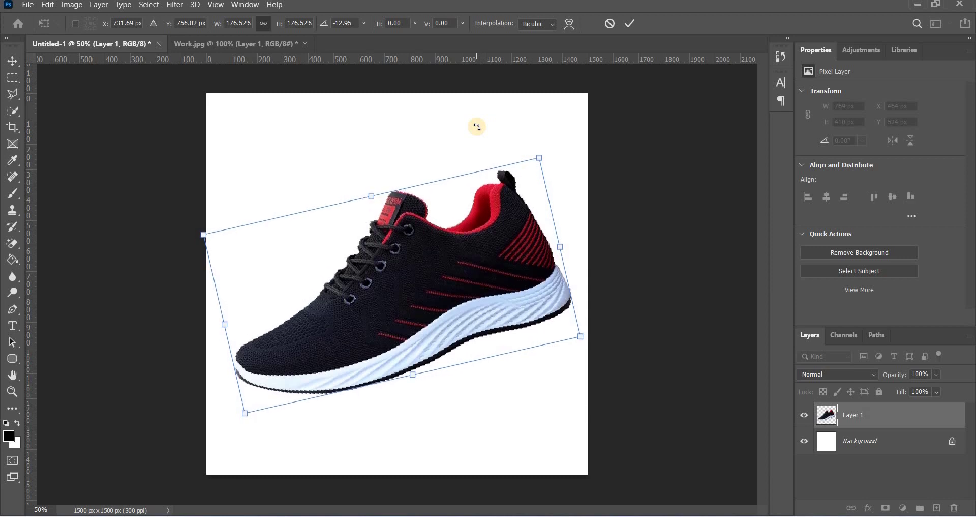
click(628, 25)
click(502, 304)
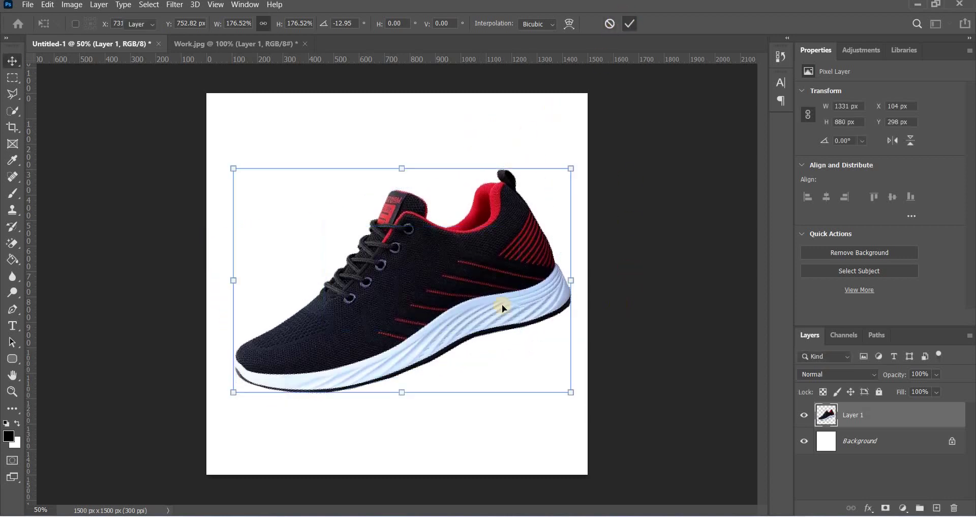
click(513, 422)
click(404, 316)
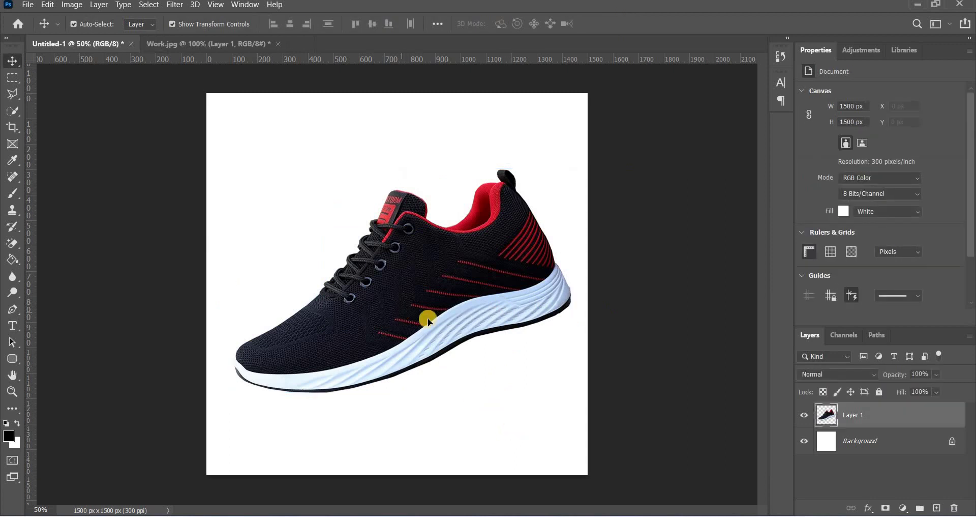
Add an empty layer beneath the shoe layer and set the black Soft Round brush to about 1102 px.
click(937, 508)
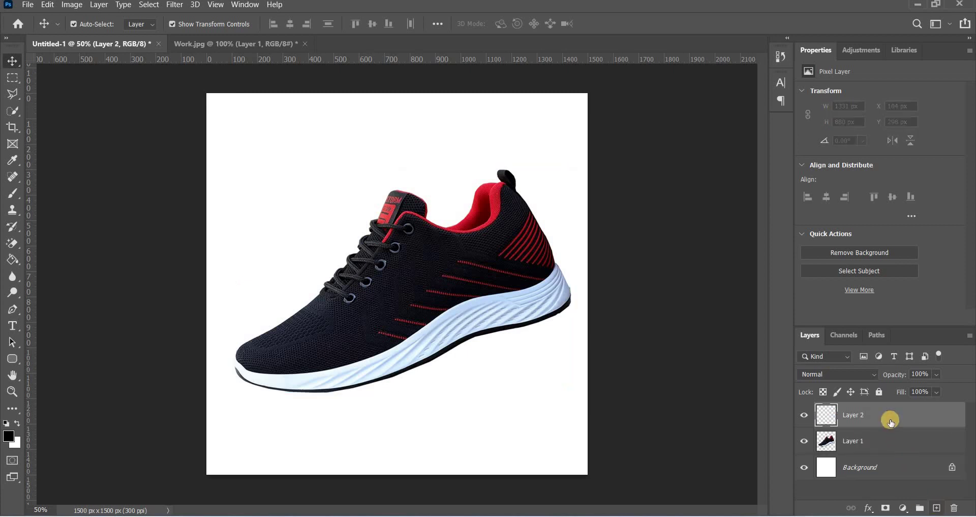
drag(889, 424, 817, 430)
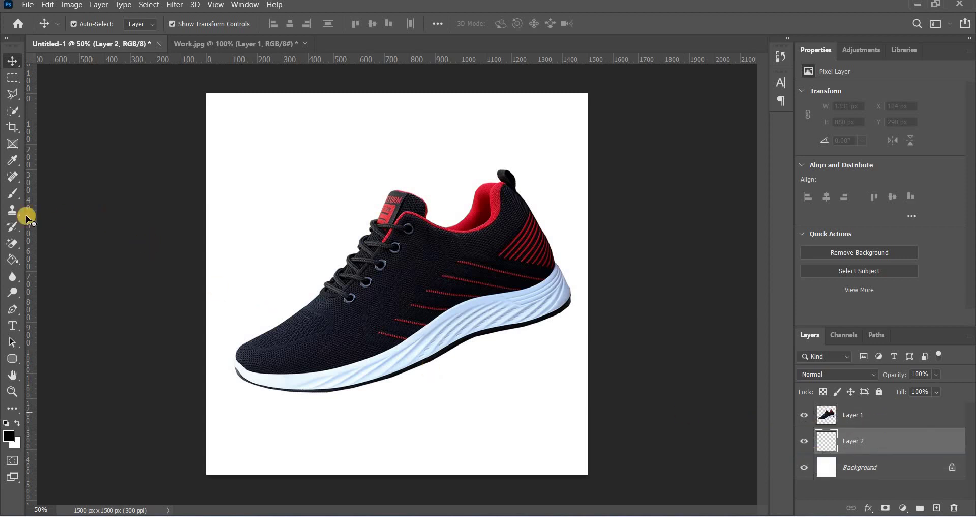
click(14, 195)
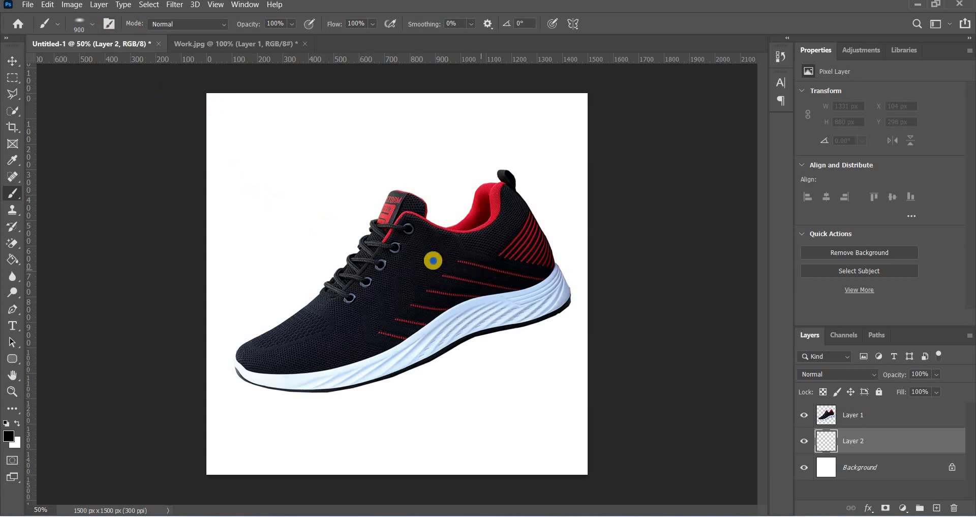
right_click(489, 272)
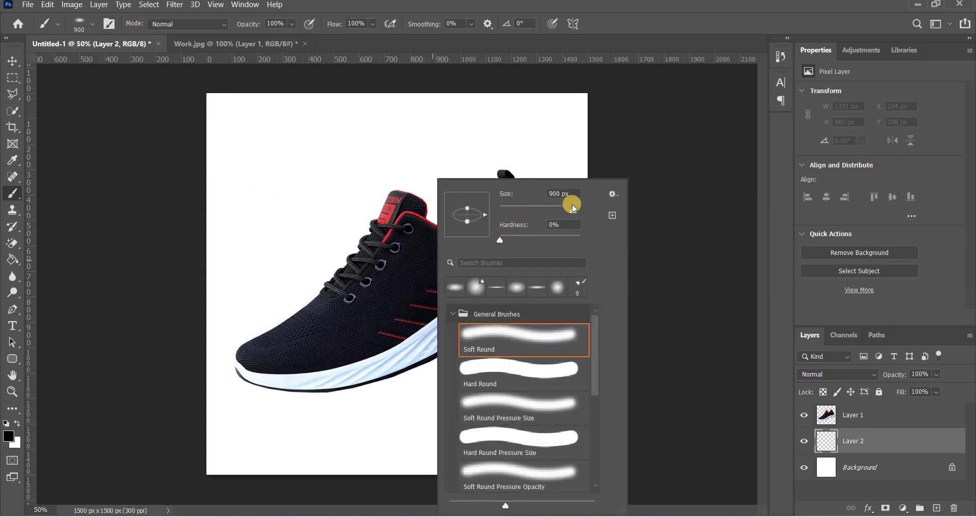
drag(573, 209, 560, 209)
drag(566, 211, 576, 209)
Try a soft black brush dab above the shoe's heel and undo it.
click(561, 153)
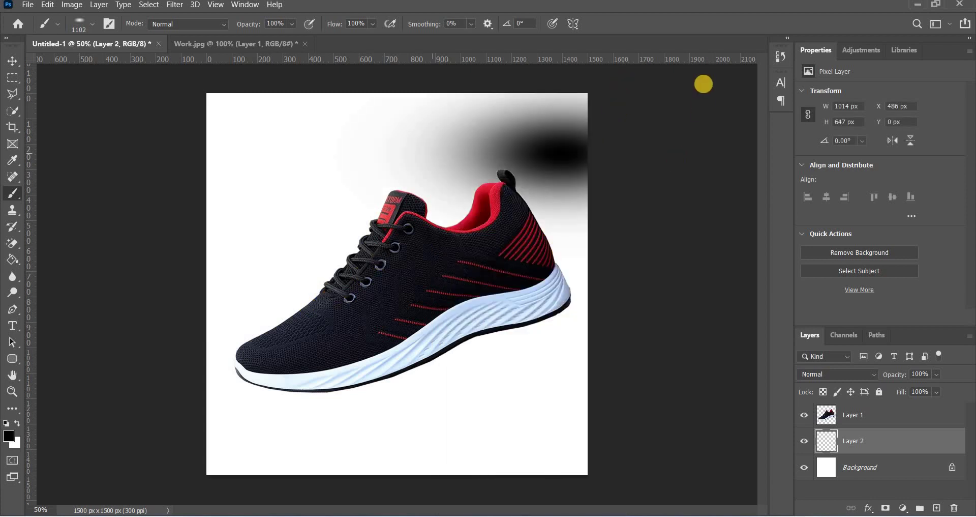
click(781, 57)
key(ctrl+z)
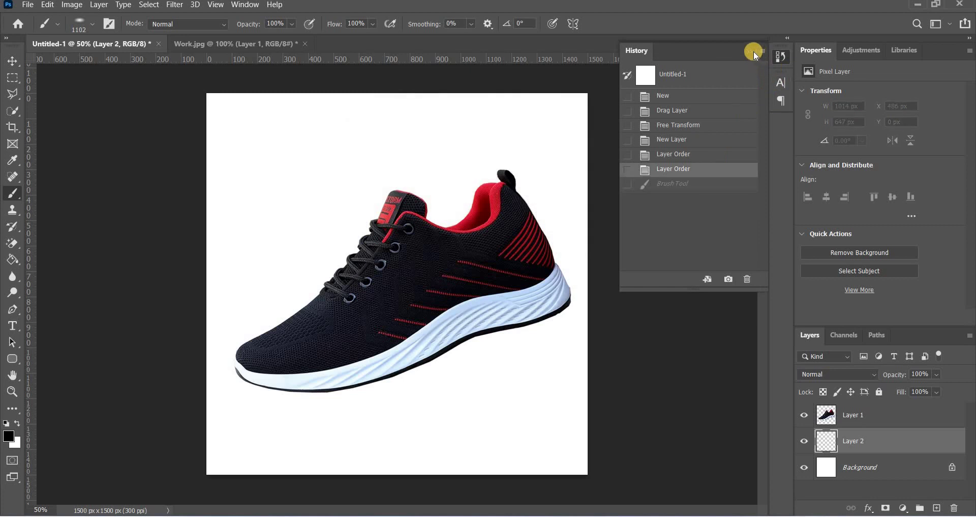
click(750, 51)
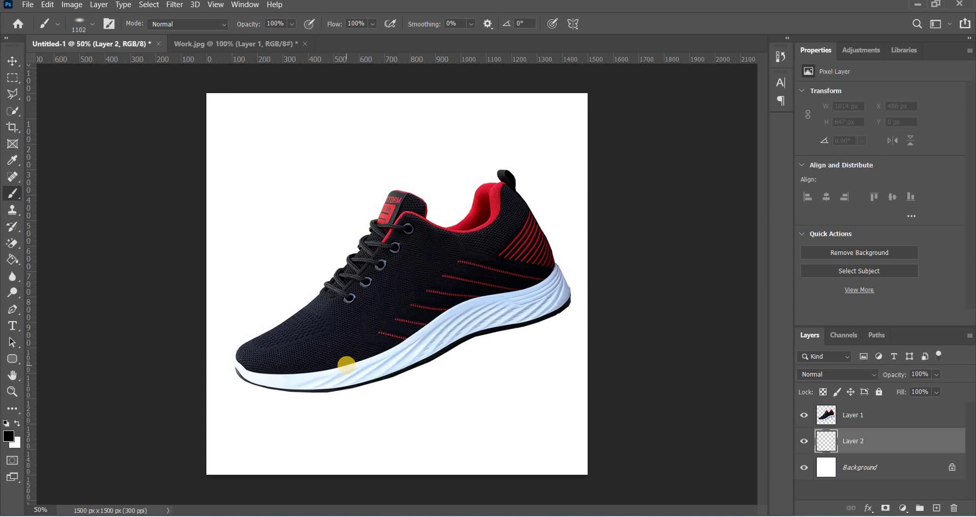
Paint a soft black shadow under the shoe's front on Layer 2 and a 700 px dab behind the heel on a new layer above it.
click(347, 364)
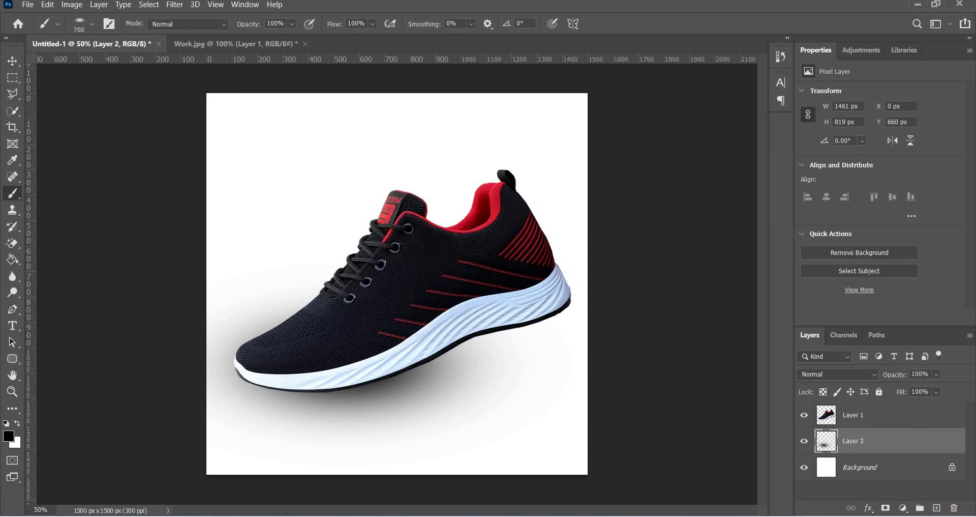
click(936, 509)
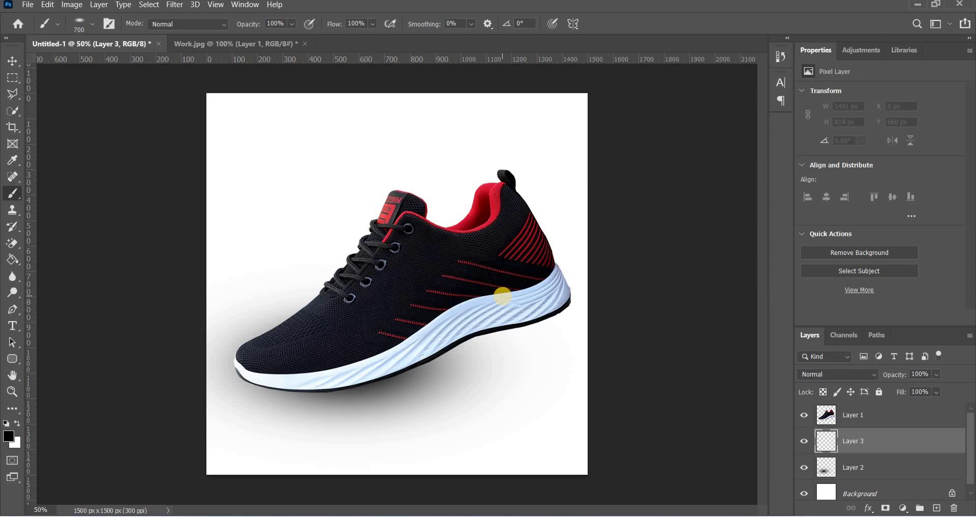
click(502, 296)
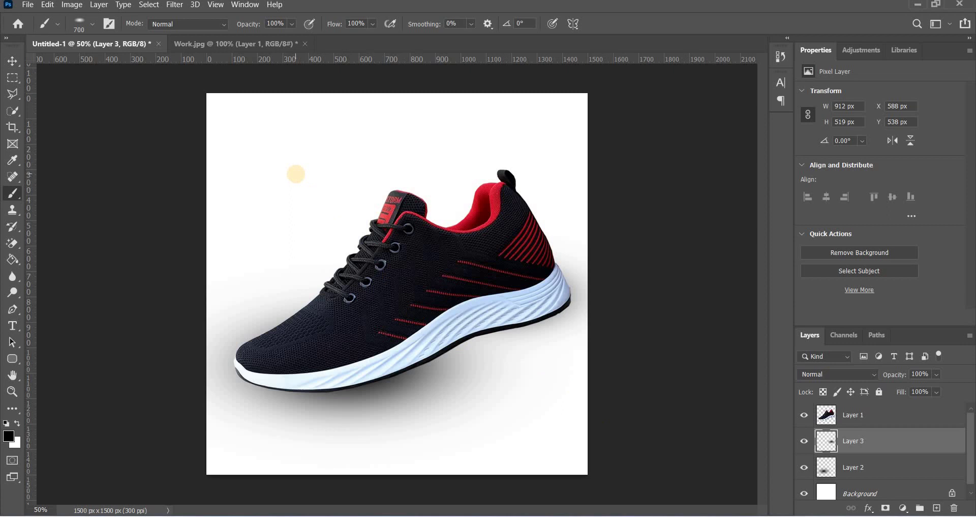
Move the heel shadow on Layer 3 straight down to Y 616 px so it shows beneath the raised sole.
click(11, 64)
key(Down)
key(Down)
key(Down)
key(Down)
key(Down)
key(Down)
key(Down)
key(Down)
key(Down)
key(Down)
key(Down)
key(Down)
key(Down)
key(Down)
key(Down)
key(Down)
key(Down)
key(Down)
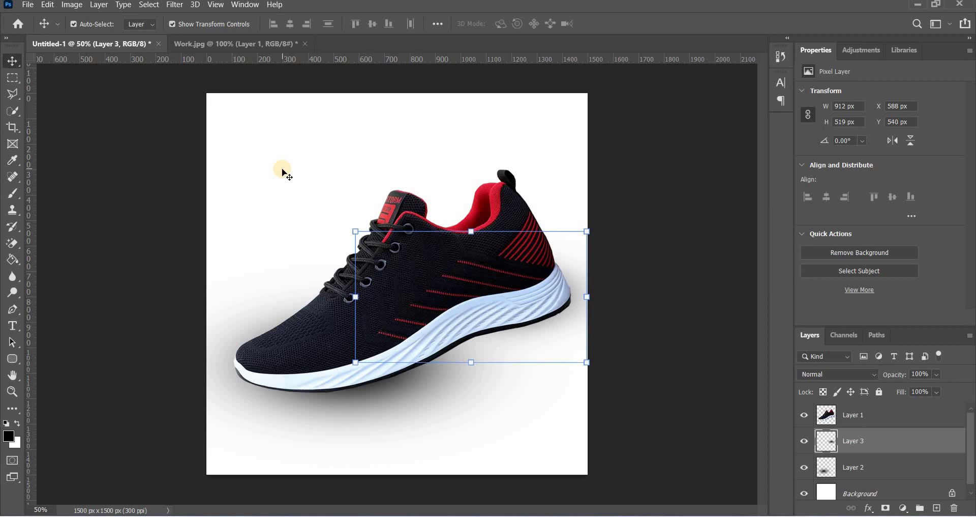
key(Down)
key(Down)
key(Down)
key(Down)
key(Down)
key(Down)
key(Down)
key(Down)
key(Down)
key(Down)
key(Down)
key(Down)
key(Down)
key(Down)
key(Down)
key(Down)
key(Down)
key(Down)
key(Down)
key(Down)
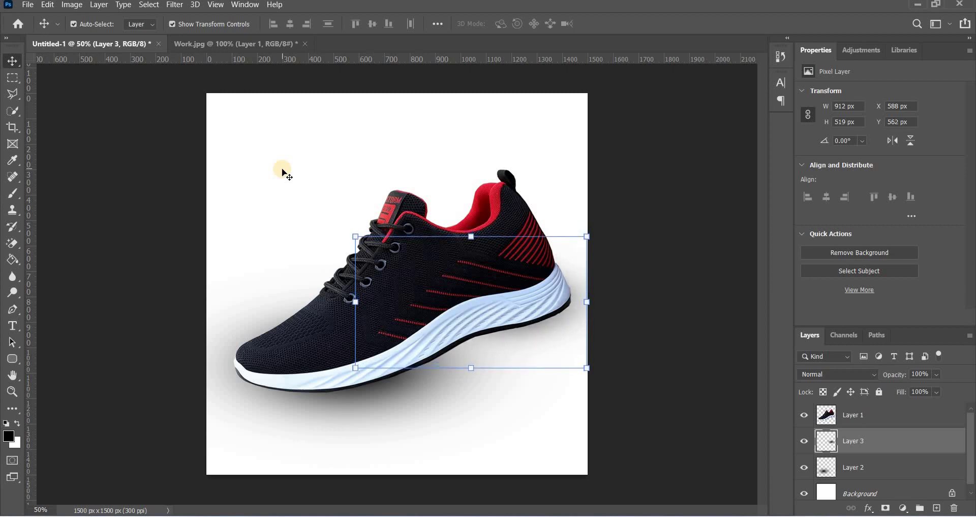
key(Down)
key(Down)
key(Down)
key(Down)
key(Down)
key(Down)
key(Down)
key(Down)
key(Down)
key(Down)
key(Down)
key(Down)
key(Down)
key(Down)
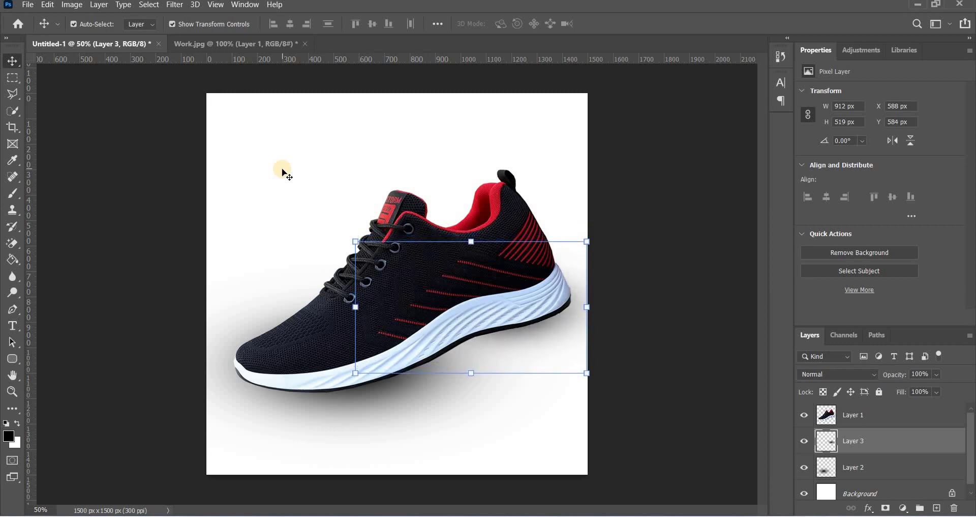
key(Down)
key(Down)
key(Down)
key(Down)
key(Down)
key(Down)
key(Down)
key(Down)
key(Down)
key(Down)
key(Down)
key(Down)
key(Down)
key(Down)
key(Down)
key(Down)
key(Down)
key(Down)
key(Down)
key(Down)
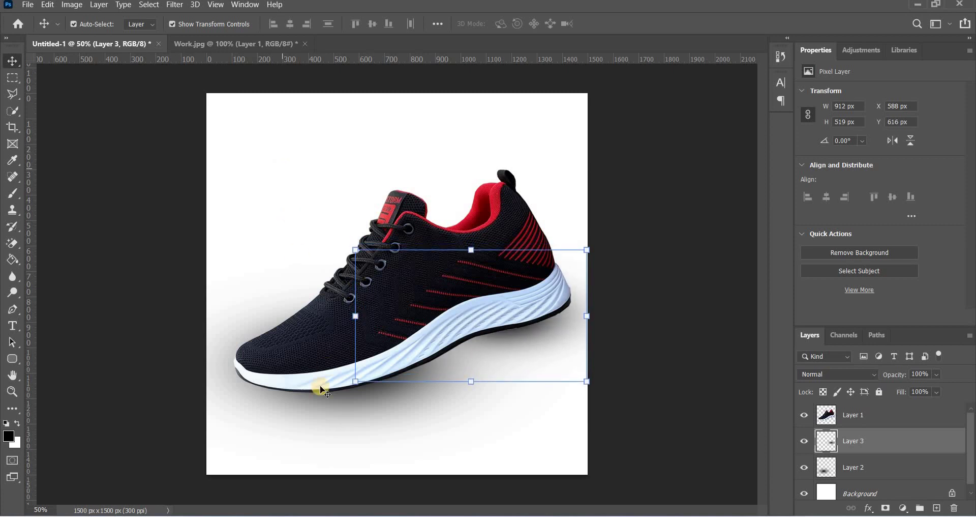
Select the front shadow on Layer 2 and nudge it down to Y 666 px.
click(320, 402)
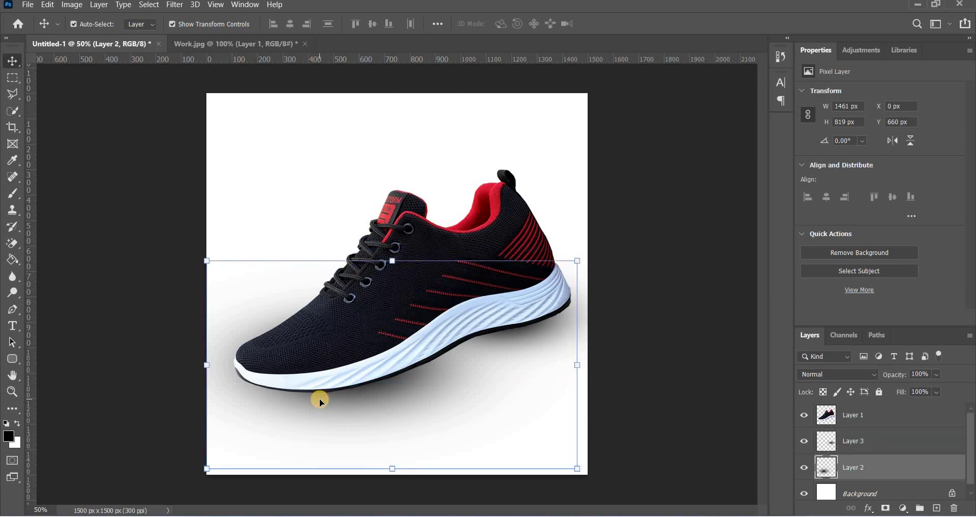
key(Down)
key(Down)
key(Down)
key(Down)
key(Down)
key(Down)
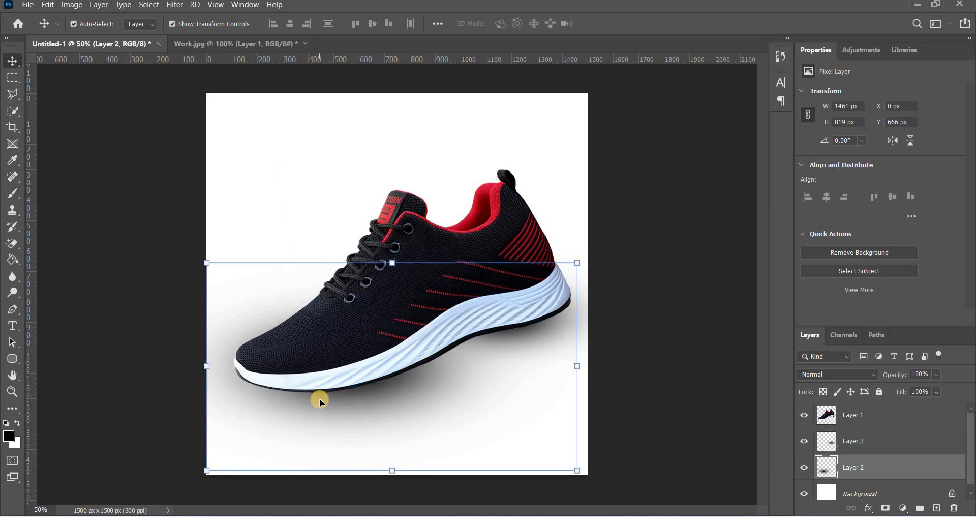
Lower the opacity of the front shadow on Layer 2 to 79% and the heel shadow on Layer 3 to 78%.
click(938, 375)
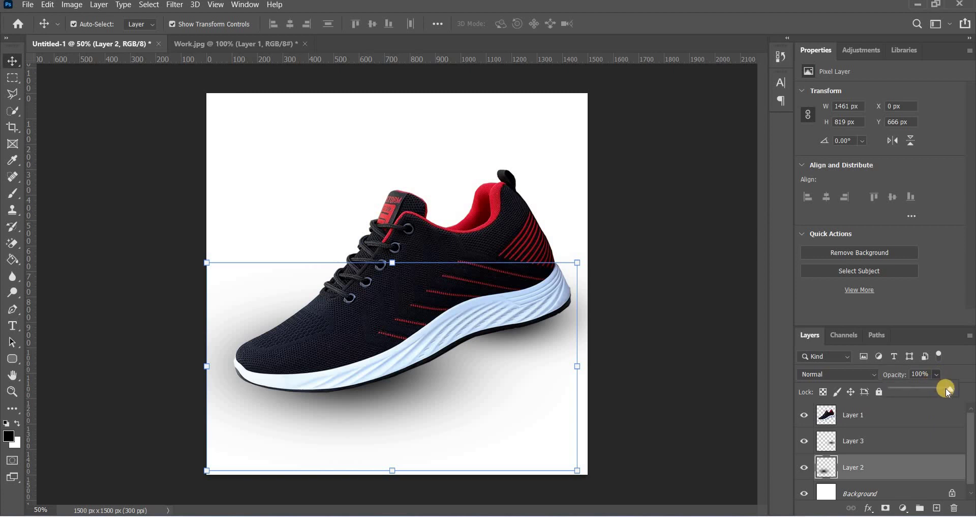
drag(951, 393, 940, 390)
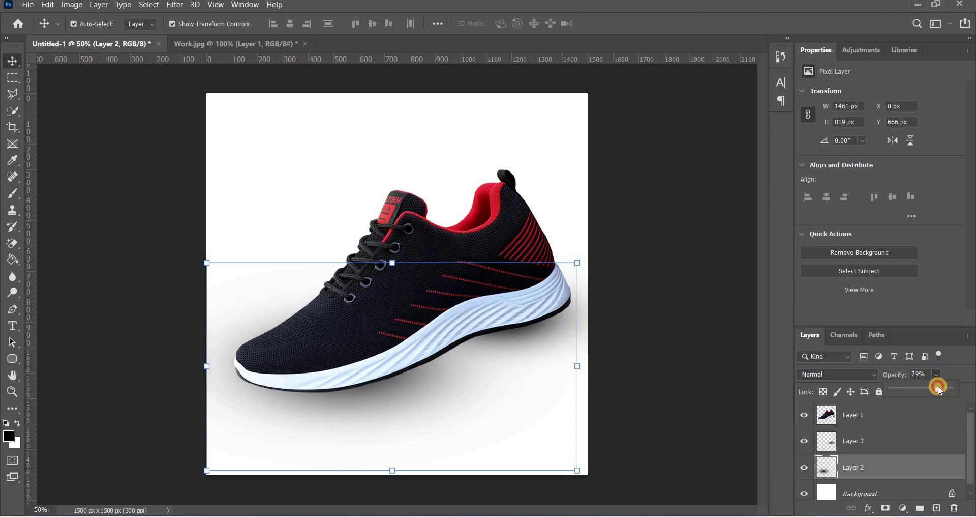
click(891, 441)
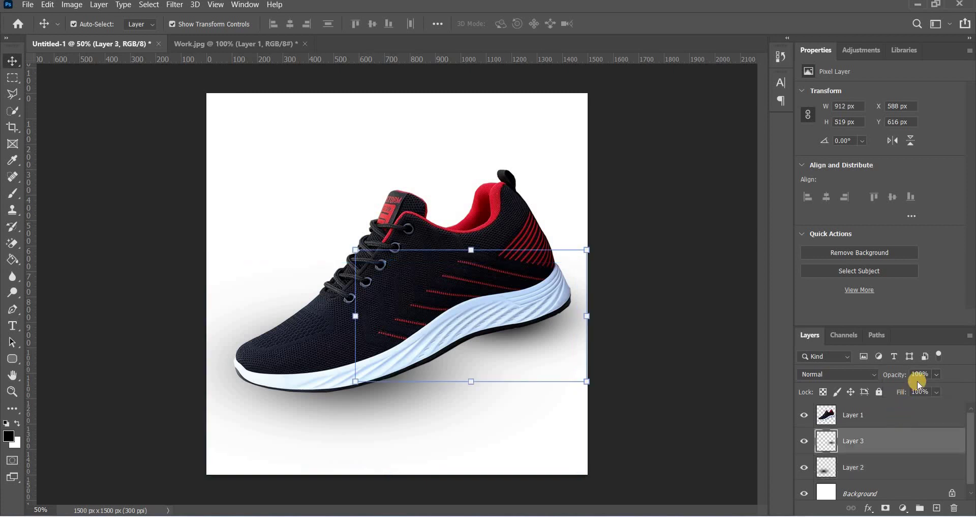
click(906, 471)
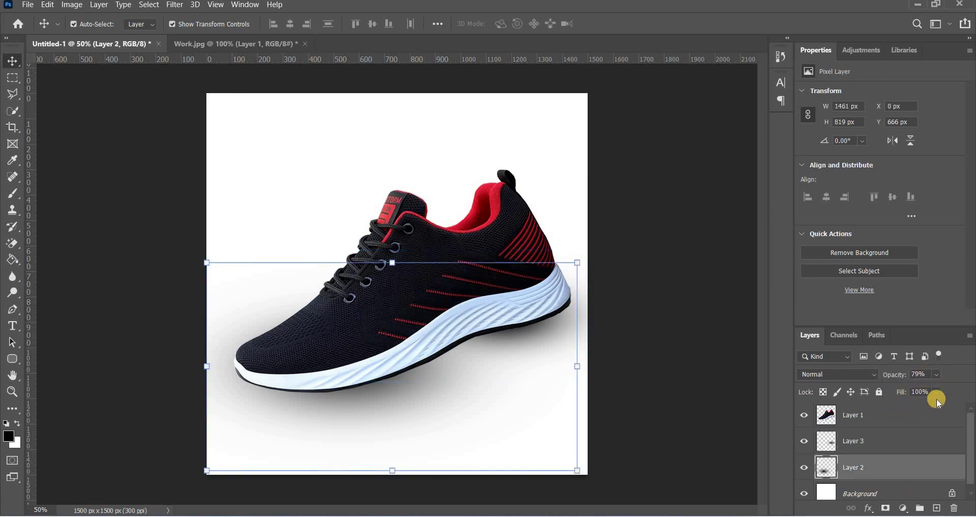
click(915, 437)
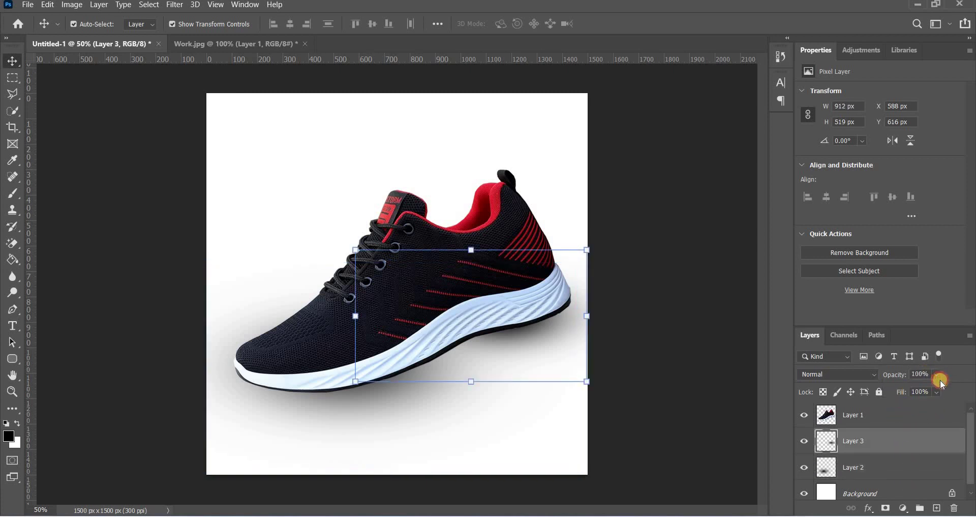
click(941, 379)
drag(946, 391, 937, 389)
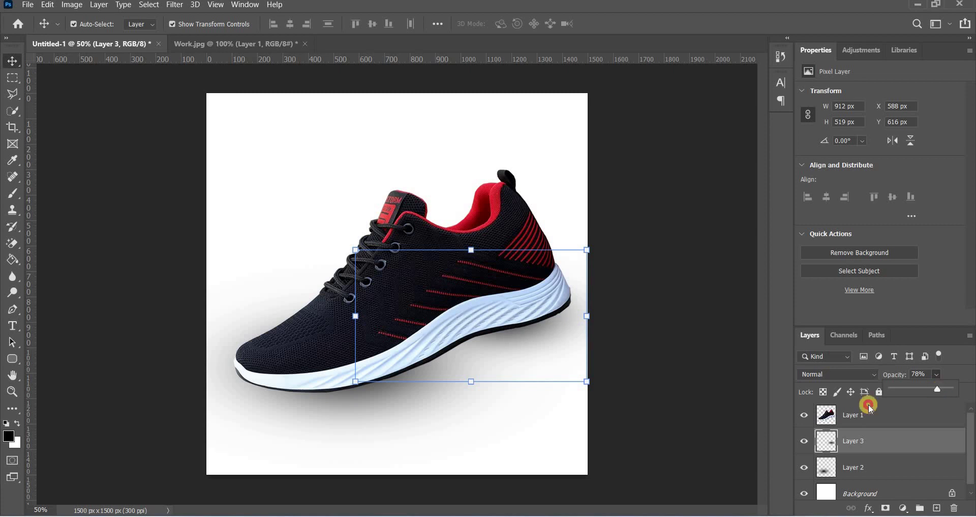
click(422, 360)
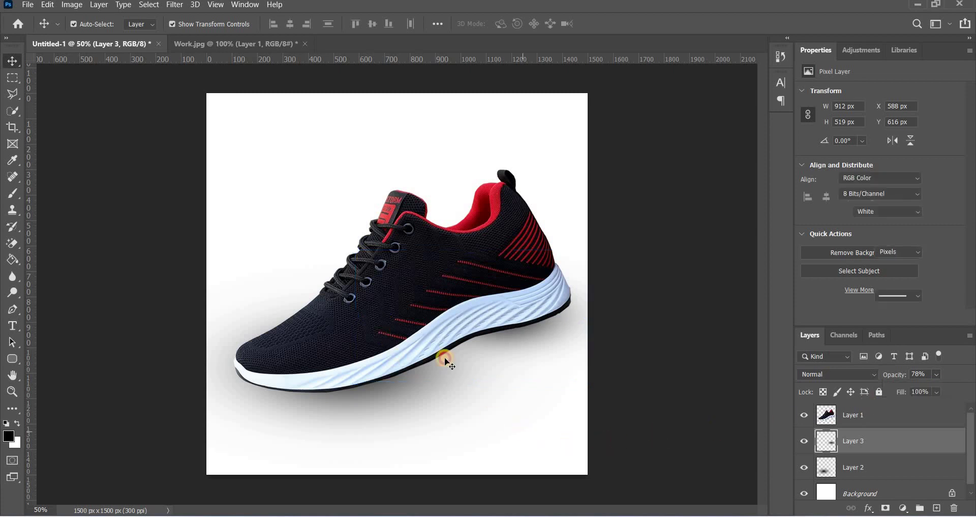
Add a Curves adjustment above the shoe layer, lowering the white end and adding points at 213/194, 165/147 and 131/115 to darken the image.
click(902, 411)
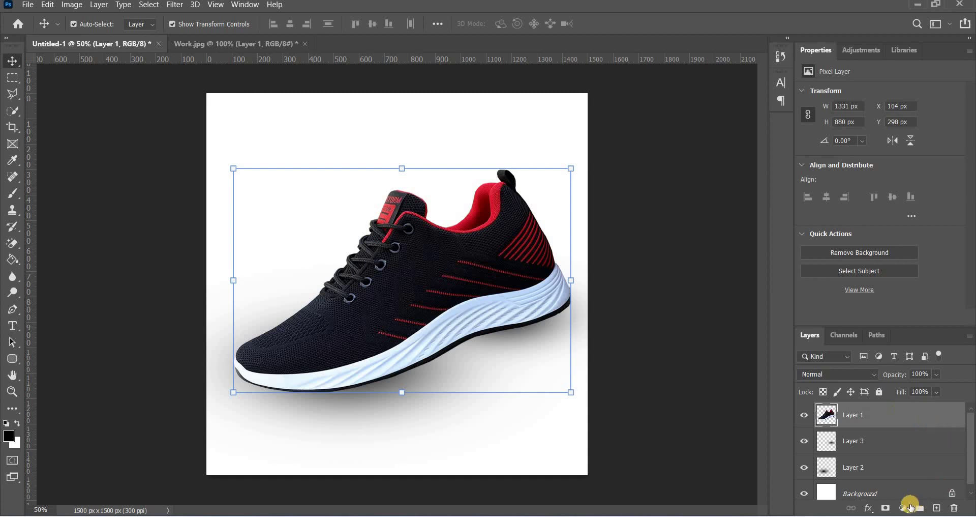
click(910, 506)
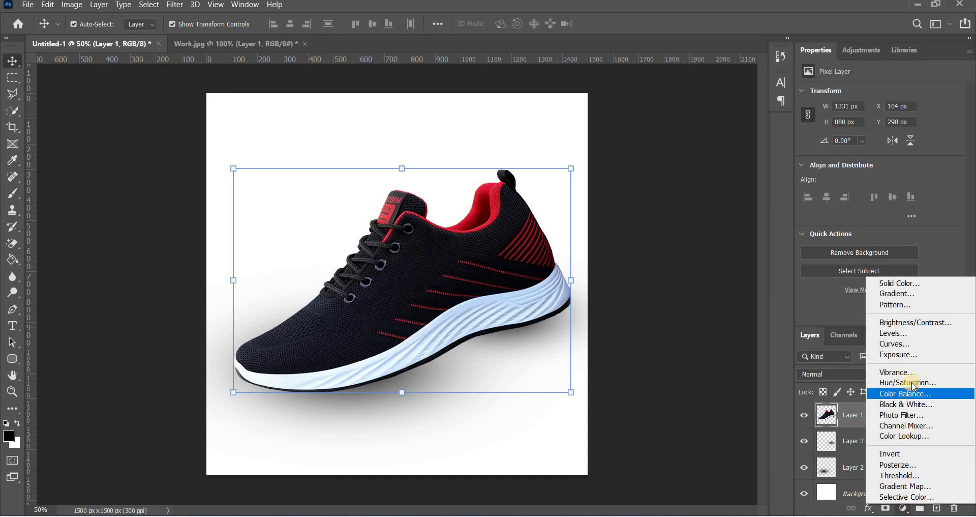
click(913, 344)
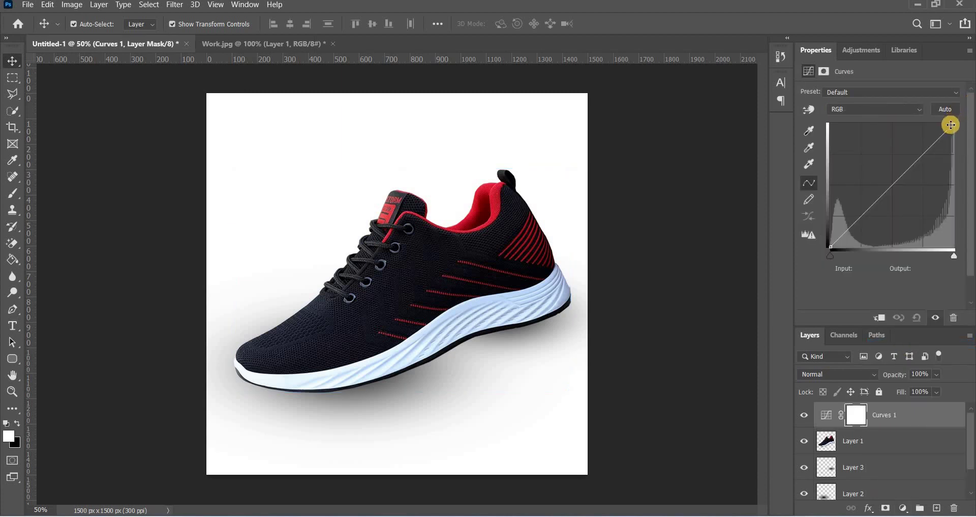
drag(954, 126, 934, 153)
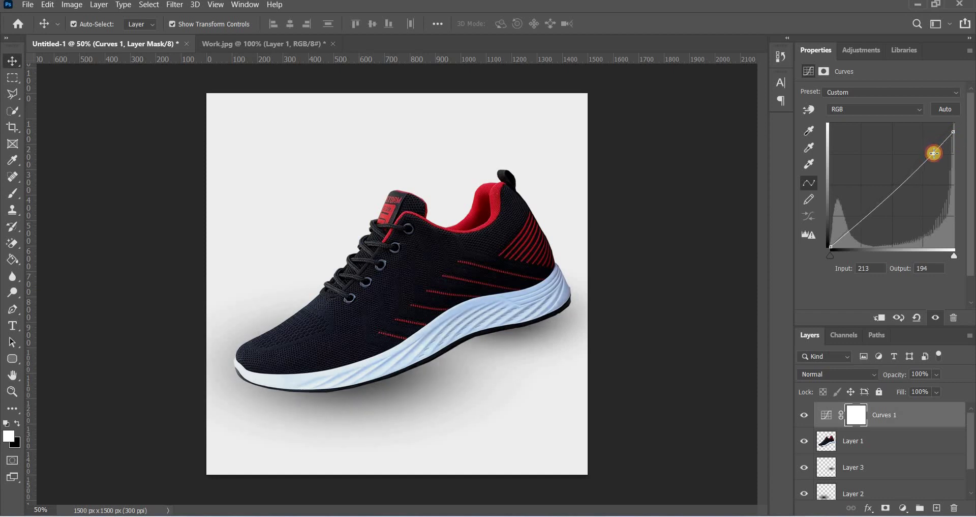
click(910, 175)
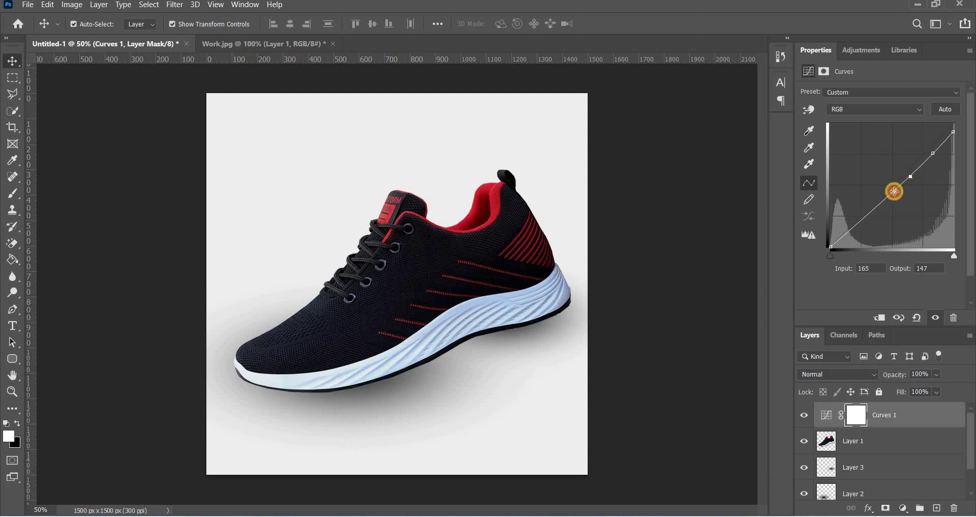
click(894, 191)
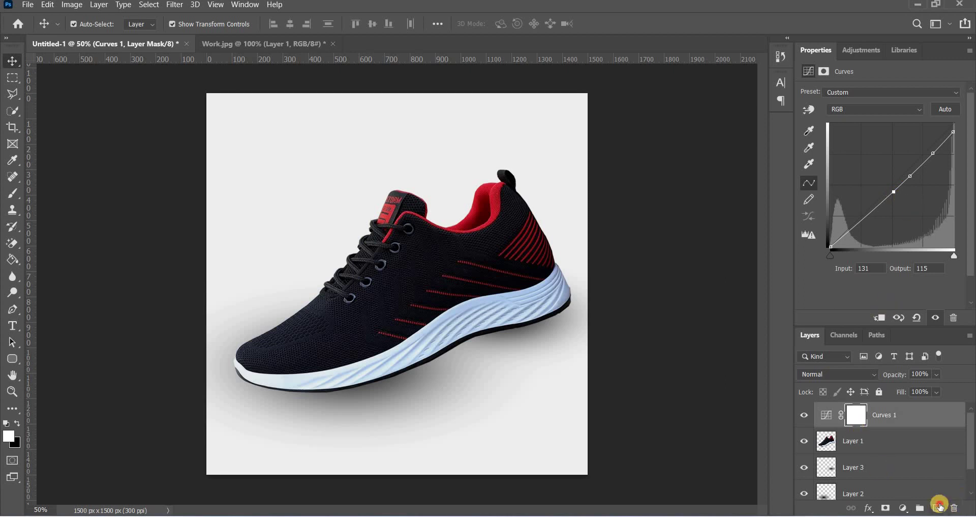
click(939, 507)
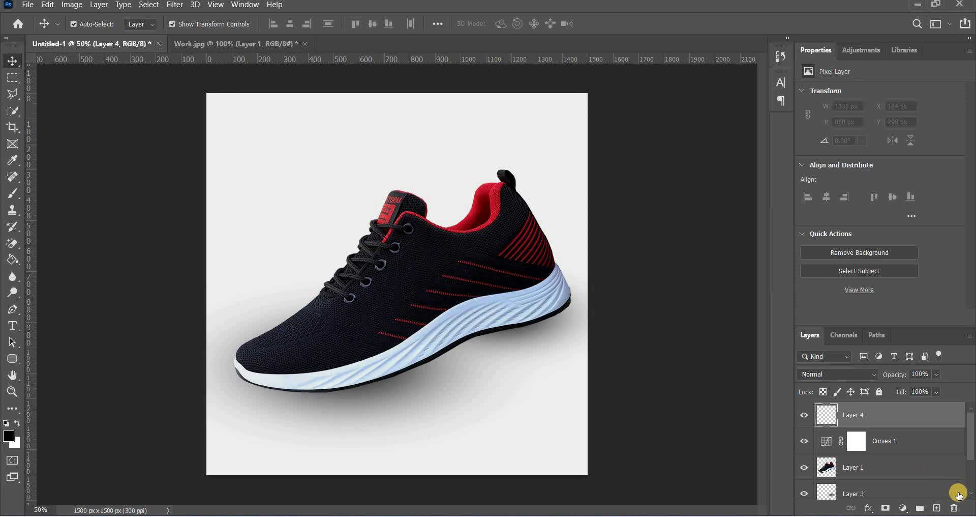
click(956, 507)
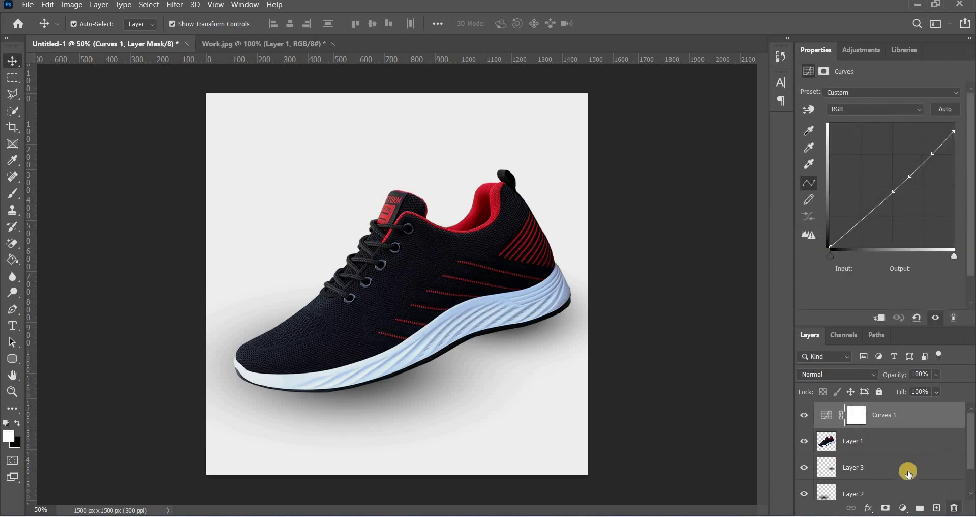
Add a Hue/Saturation adjustment layer above the Curves layer with Master hue +8 and saturation +12.
click(910, 507)
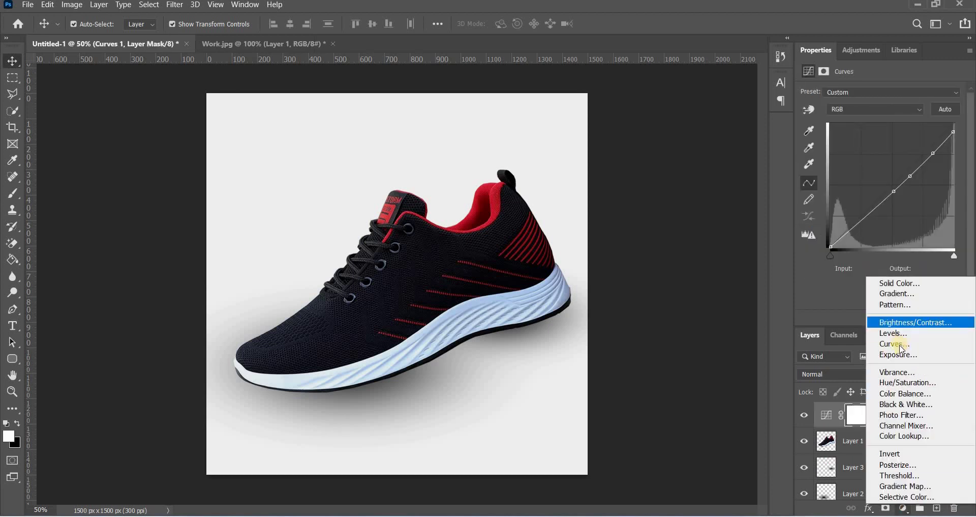
click(910, 384)
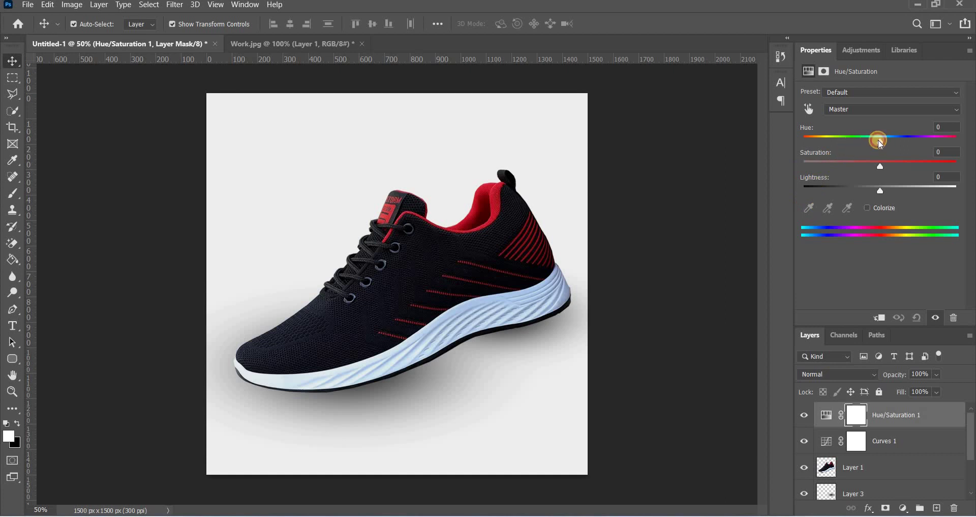
drag(880, 142, 880, 143)
drag(880, 142, 888, 141)
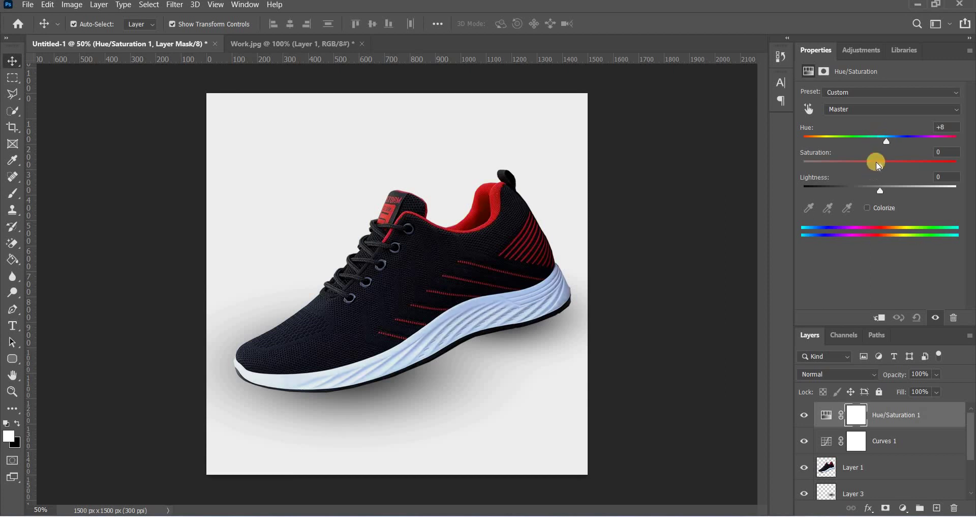
drag(881, 168, 891, 165)
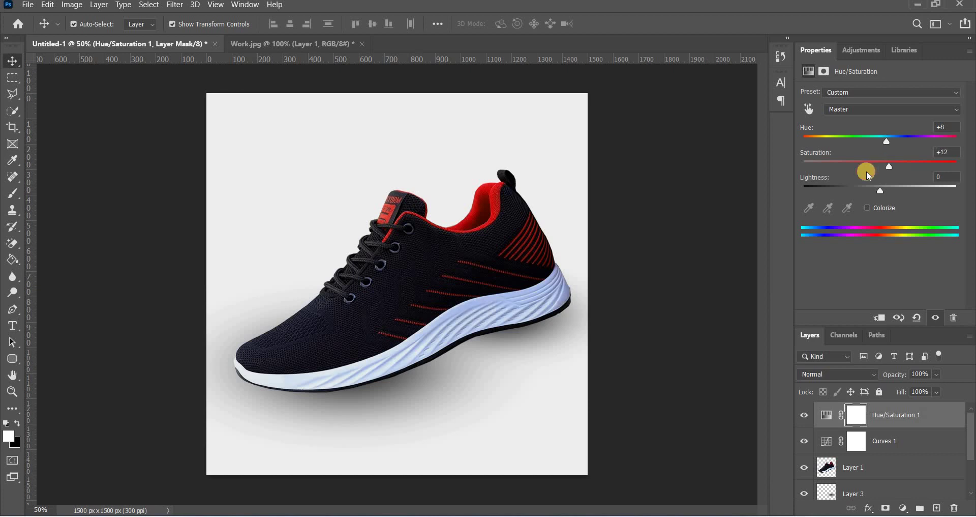
Set the Reds to hue +2 and saturation +9 and the Blues to hue +2 in the Hue/Saturation adjustment.
click(861, 108)
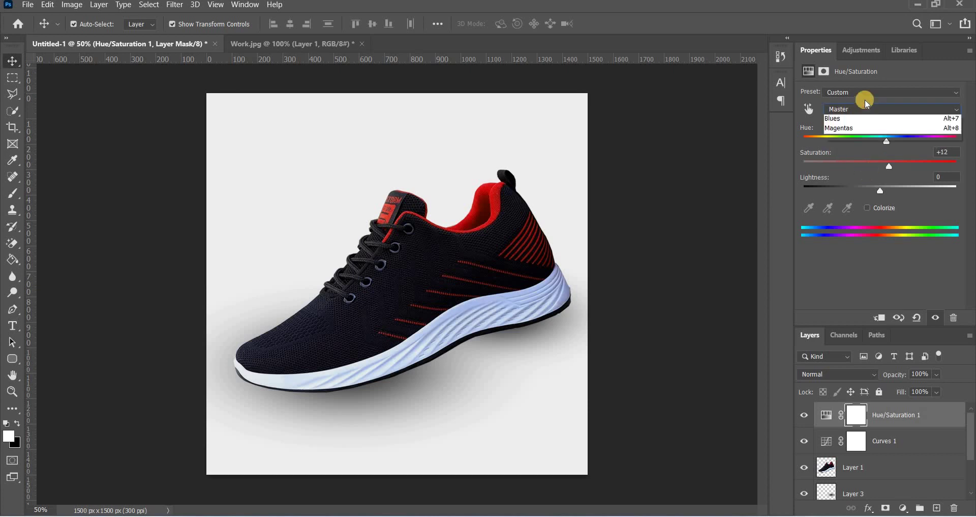
click(864, 130)
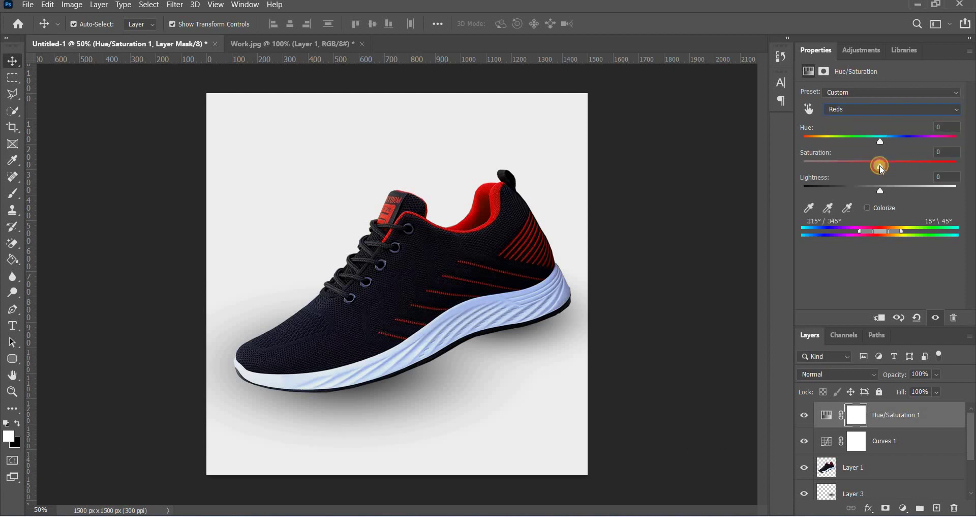
drag(881, 166, 887, 164)
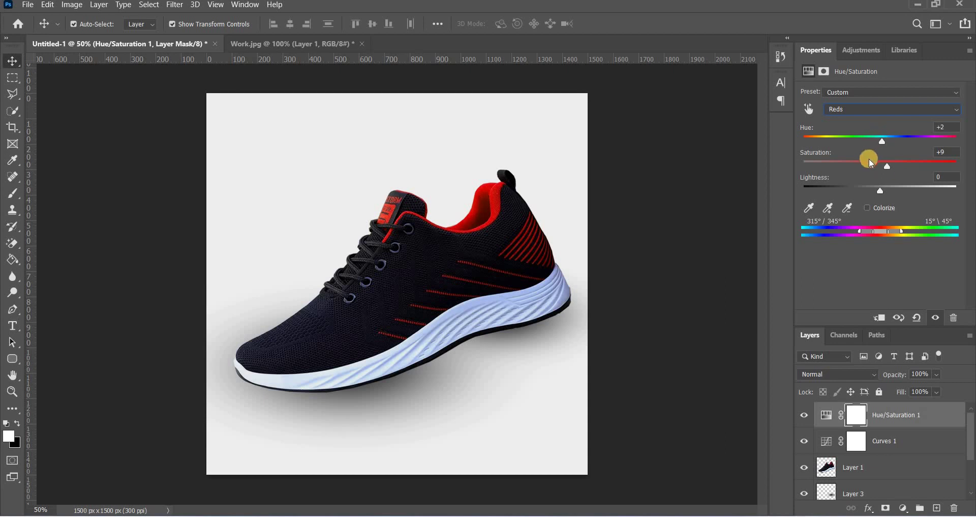
click(881, 111)
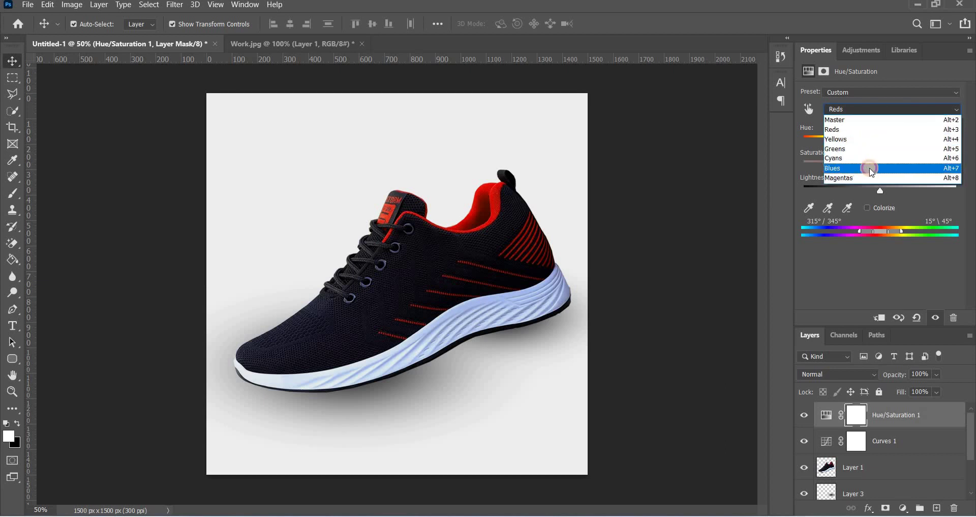
click(871, 168)
drag(882, 144, 883, 137)
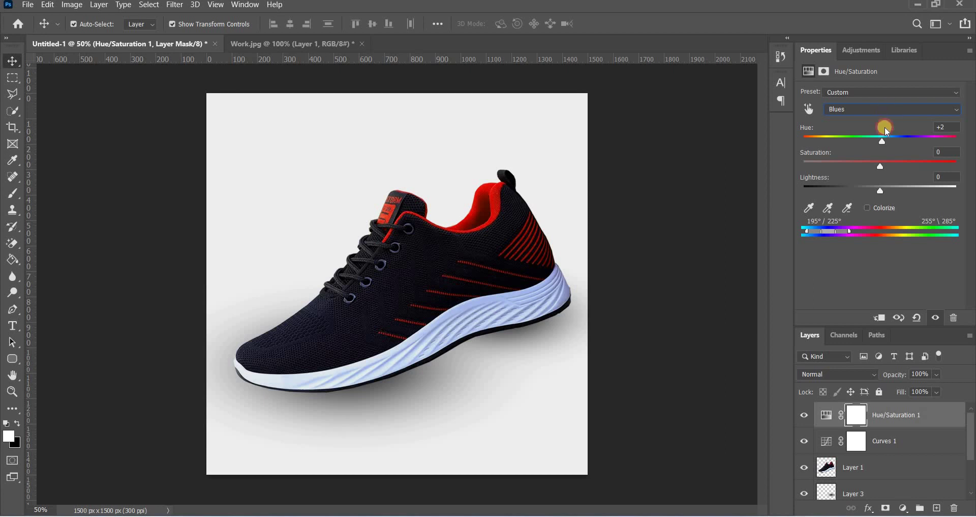
Set the Greens to hue +8, saturation +38 and lightness +15 in the Hue/Saturation adjustment.
click(888, 110)
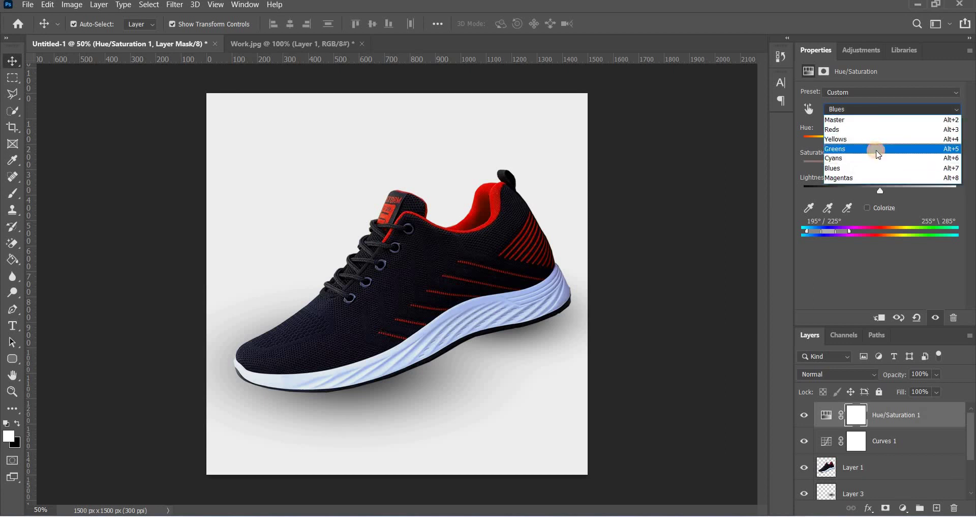
click(878, 151)
drag(882, 144, 911, 165)
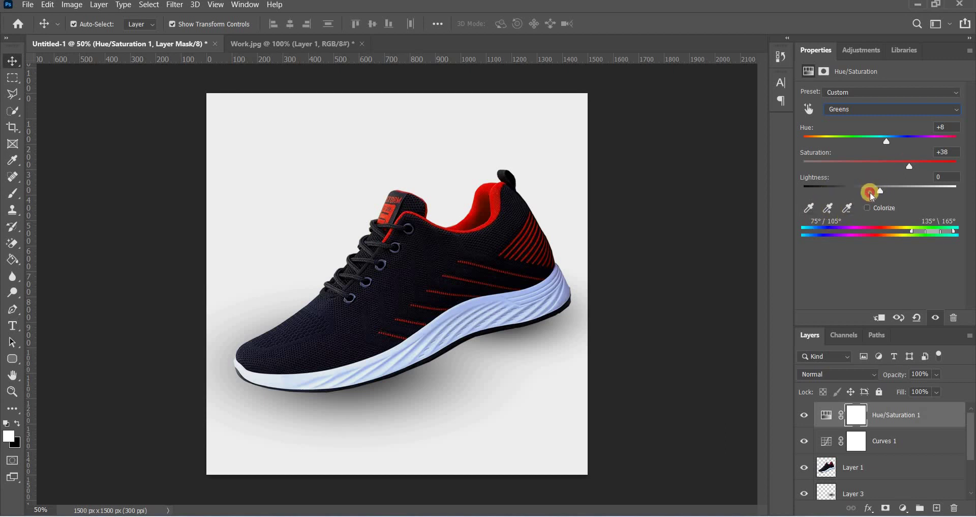
drag(871, 196, 899, 191)
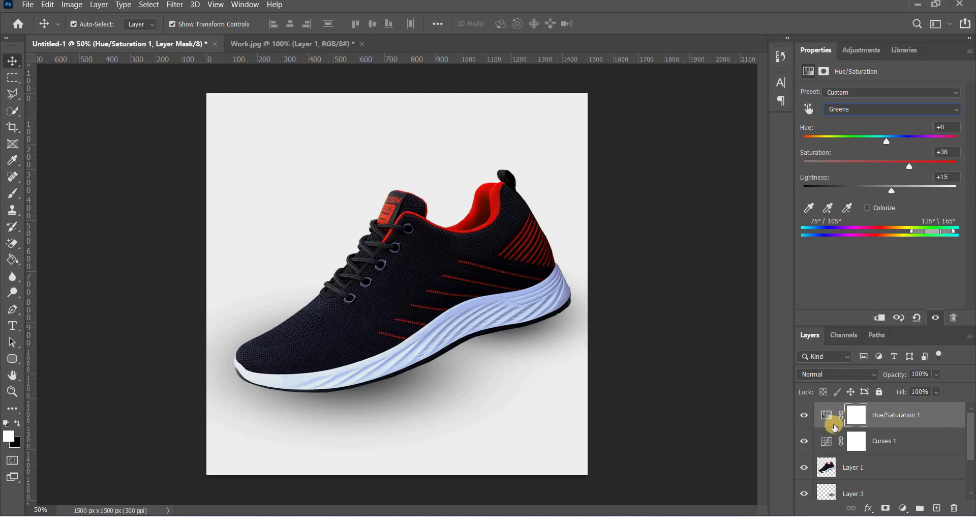
Scale the front shadow on Layer 2 down to 82.20% and move it to X 150 px, Y 709 px under the shoe.
click(357, 399)
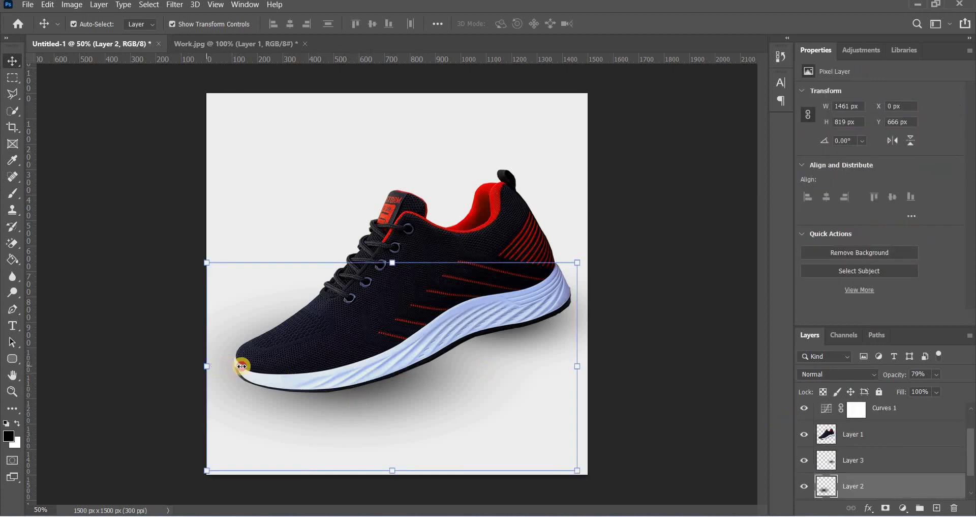
mouse_move(242, 365)
mouse_down()
mouse_move(209, 361)
mouse_move(224, 360)
mouse_up()
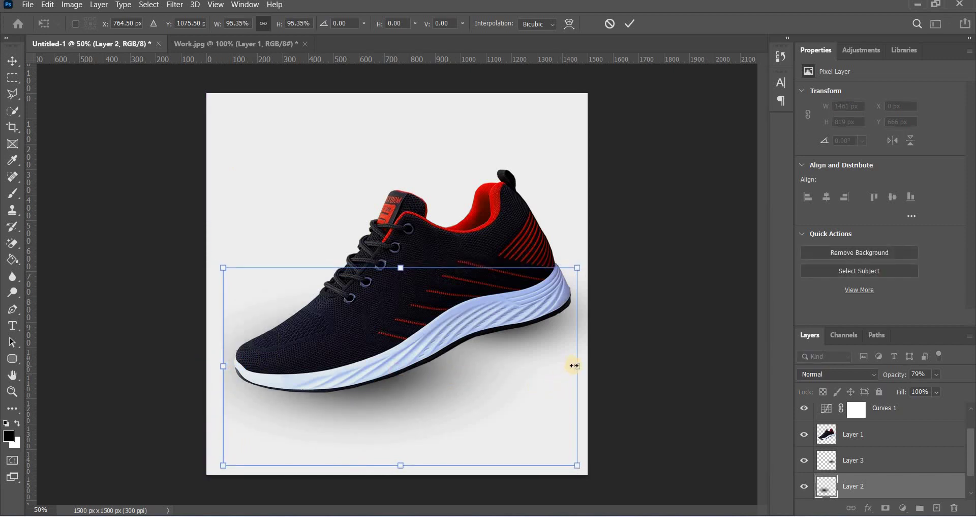
drag(569, 367, 530, 358)
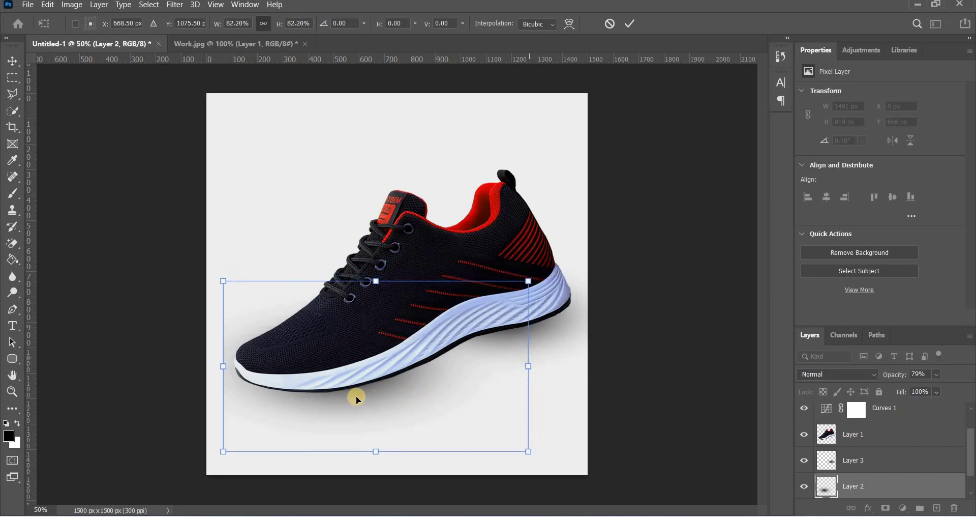
drag(371, 389, 375, 390)
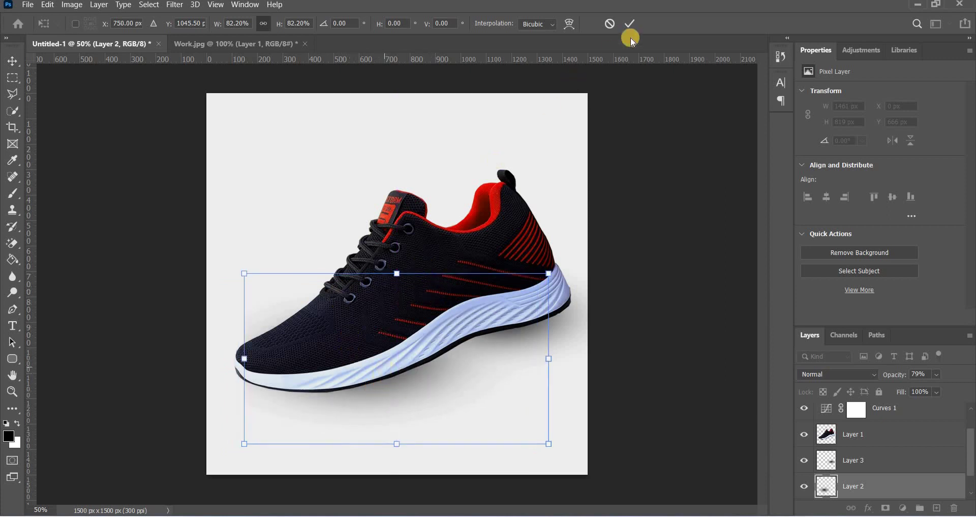
click(630, 23)
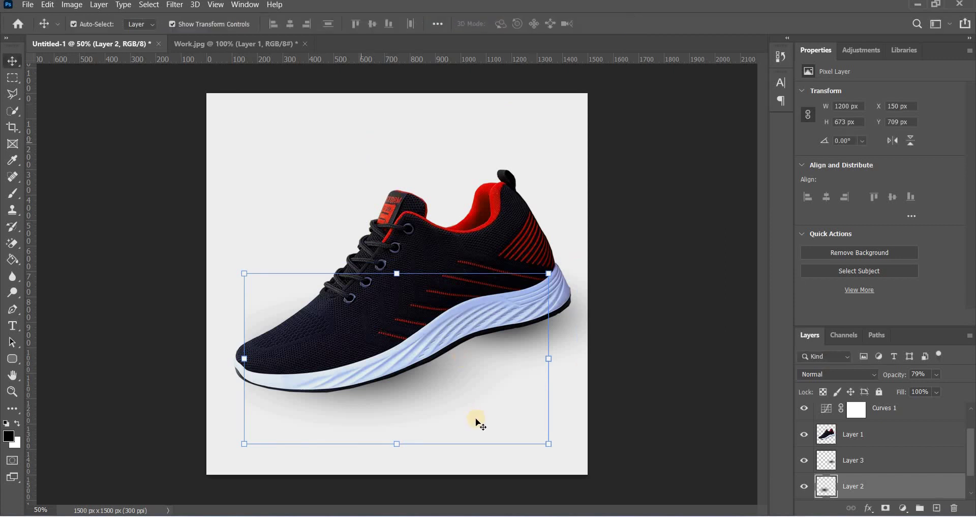
click(386, 422)
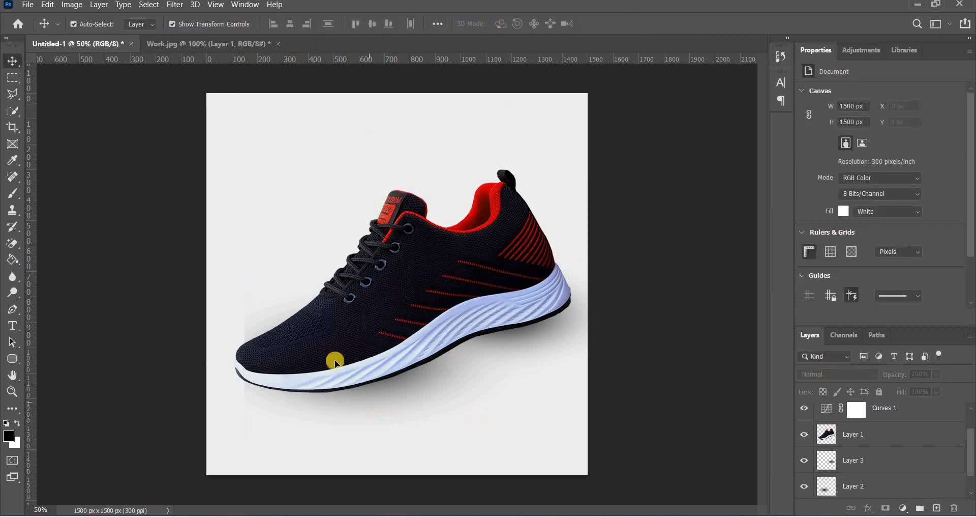
Transform the front shadow on Layer 2 to 76.33% width and 36.70% height, centred at X 486 px, Y 1178 px under the toe.
click(392, 355)
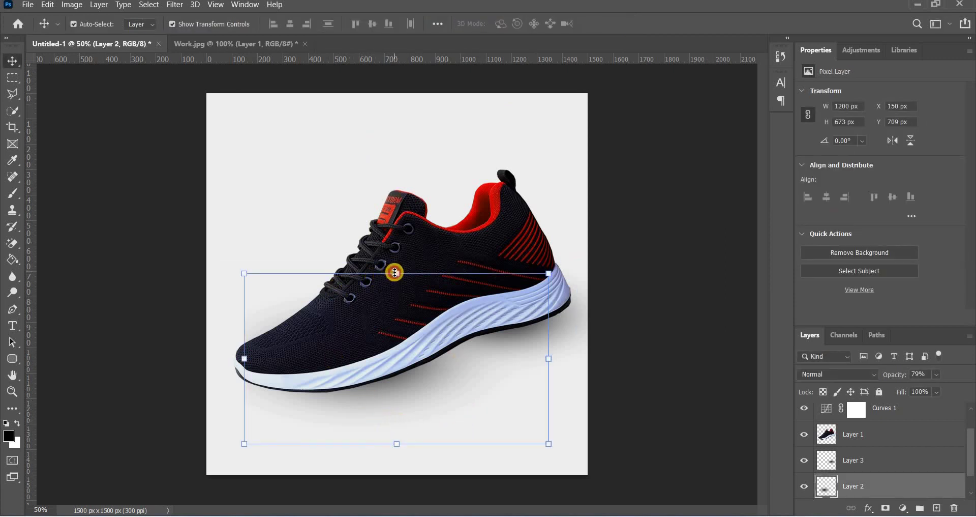
drag(395, 273, 394, 382)
drag(375, 414, 356, 397)
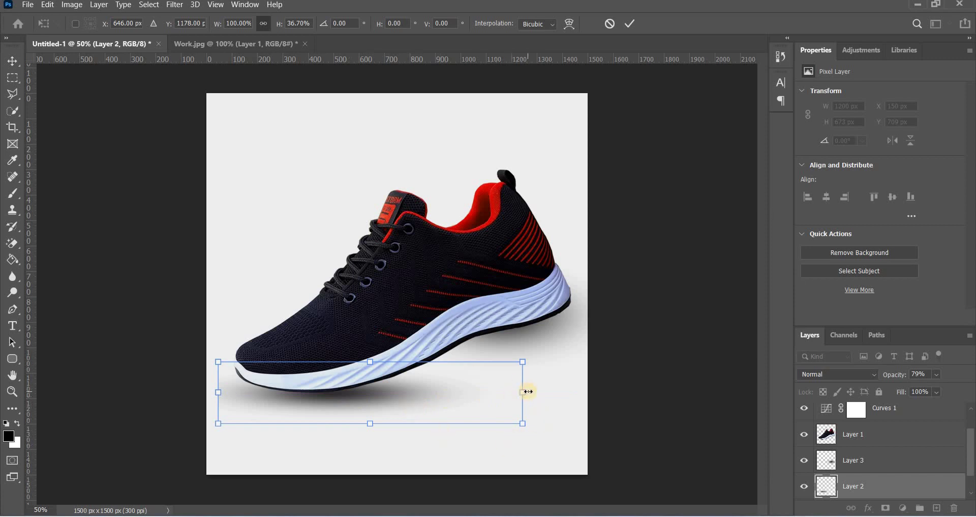
drag(523, 391, 450, 382)
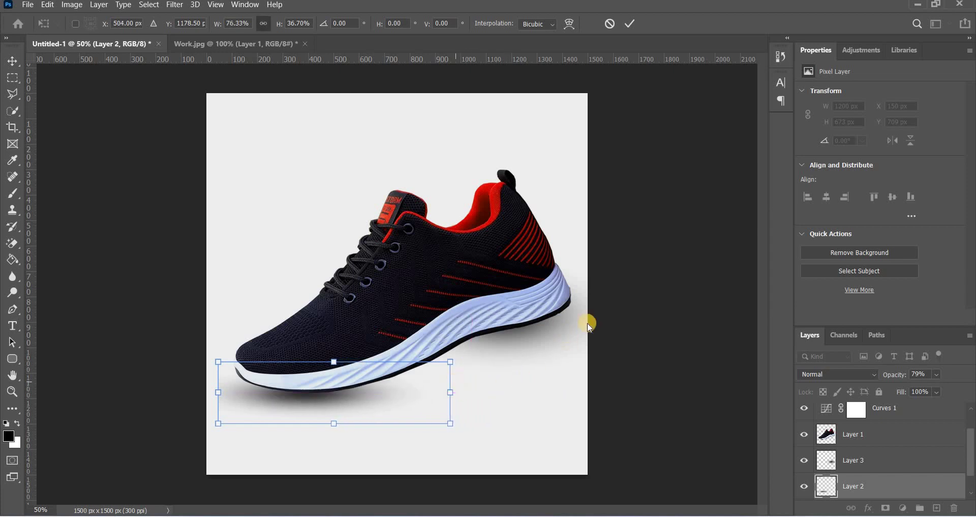
drag(310, 399, 302, 408)
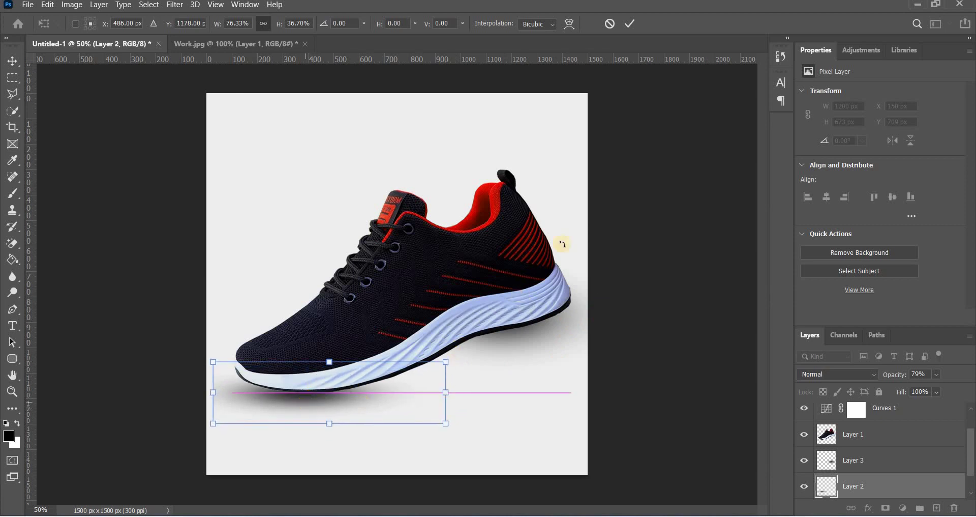
click(629, 23)
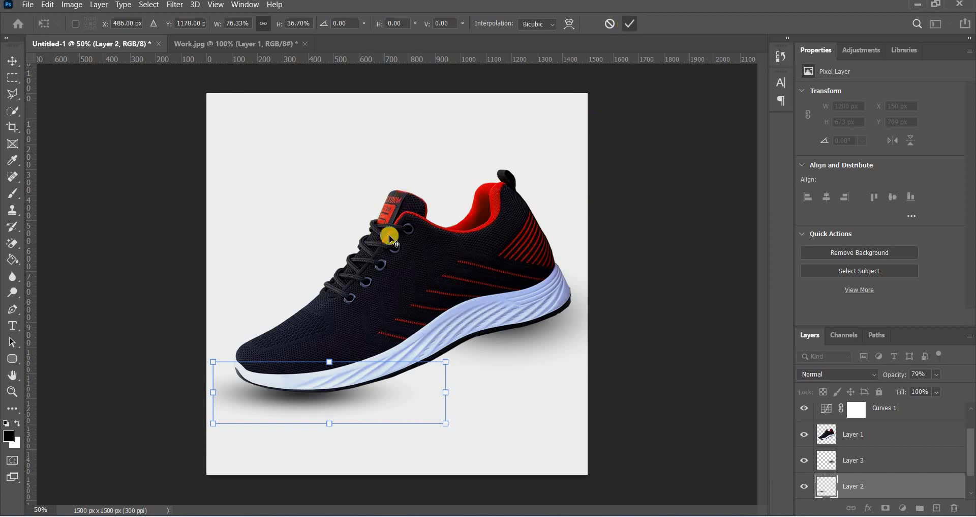
click(277, 409)
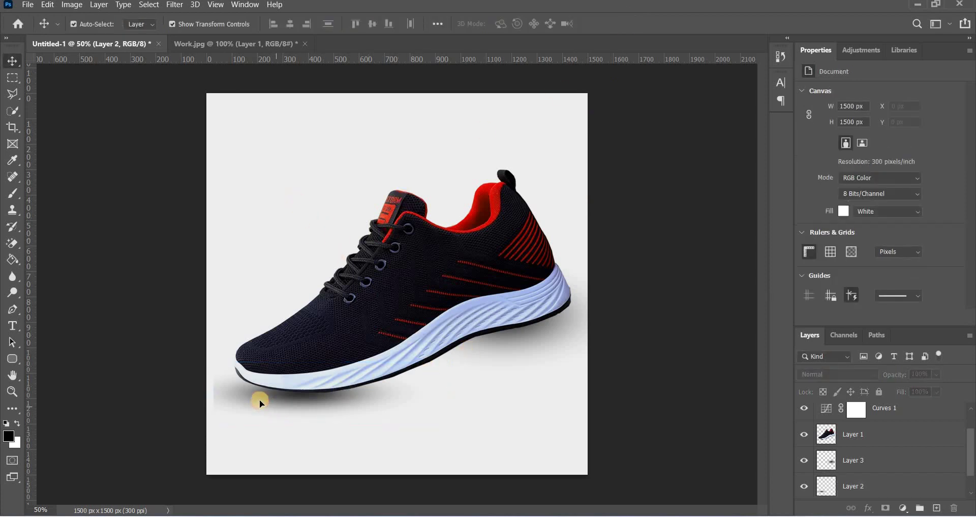
Scale the front shadow on Layer 2 to 79.02% and reposition its centre to X 542 px, Y 1178 px.
click(257, 398)
drag(274, 400, 267, 400)
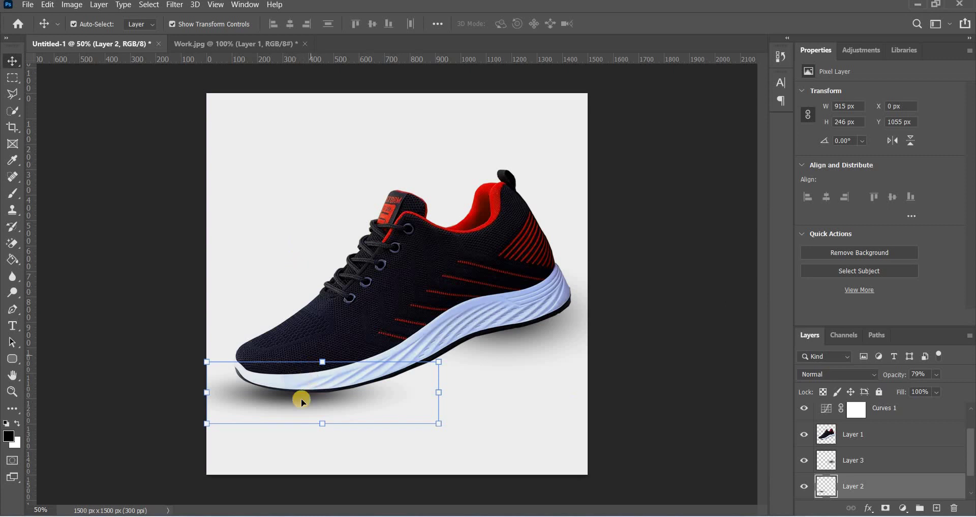
mouse_move(312, 395)
mouse_down()
mouse_move(334, 393)
mouse_move(311, 412)
mouse_up()
drag(240, 391, 319, 395)
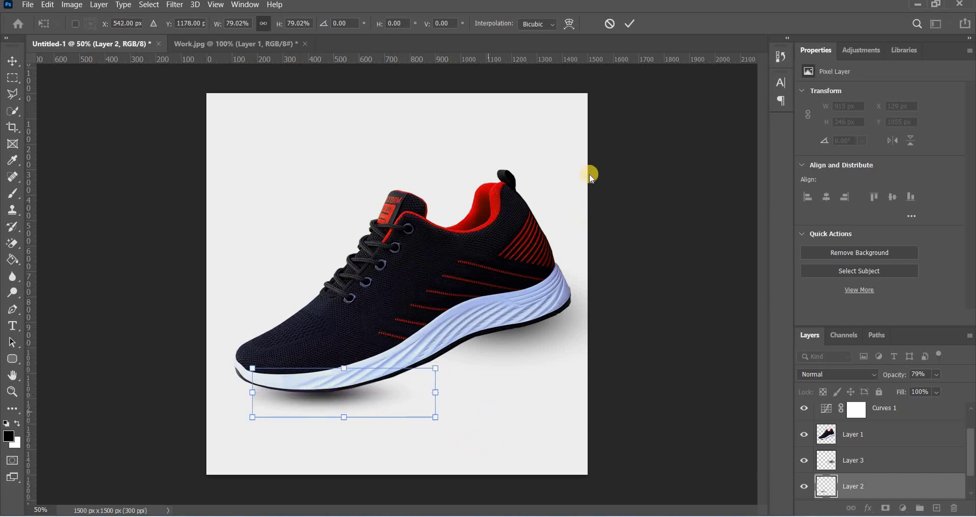
click(632, 23)
click(238, 188)
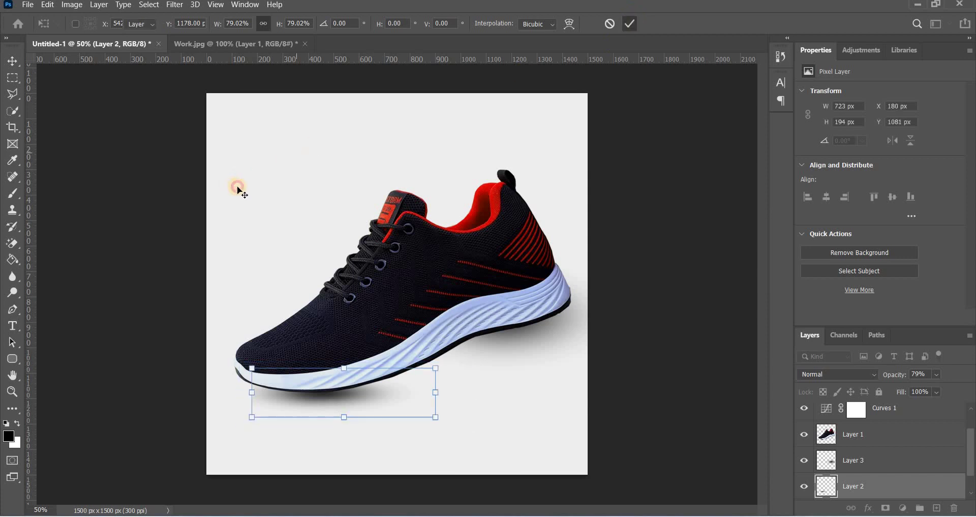
Stretch the front shadow on Layer 2 to 128.22% width and 90.21% height, centred at X 463.50 px, Y 1172.50 px.
click(313, 413)
click(316, 402)
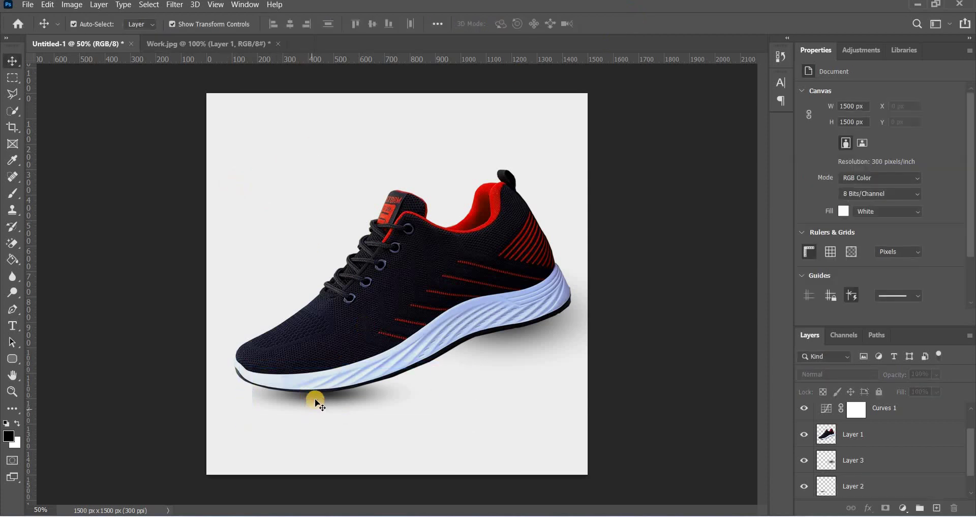
click(272, 399)
drag(228, 392, 206, 392)
drag(314, 405, 338, 399)
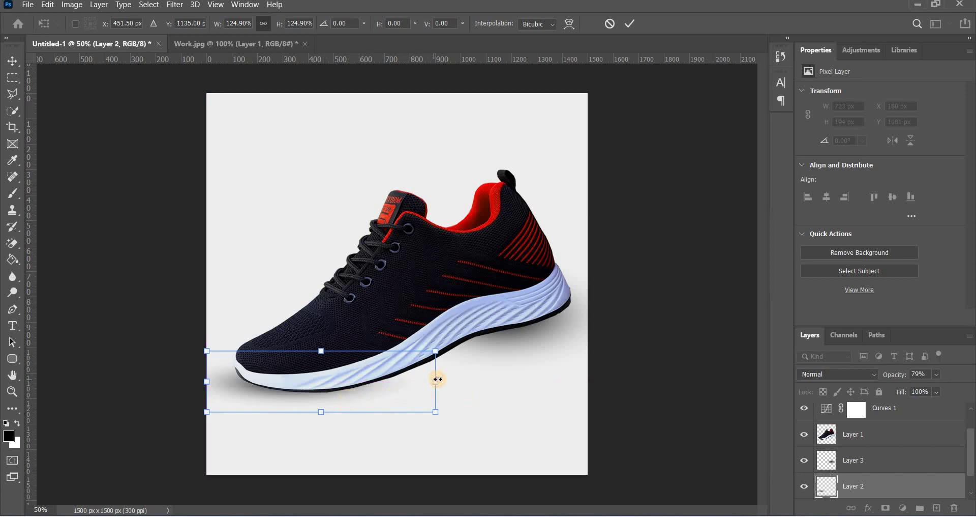
drag(438, 379, 442, 379)
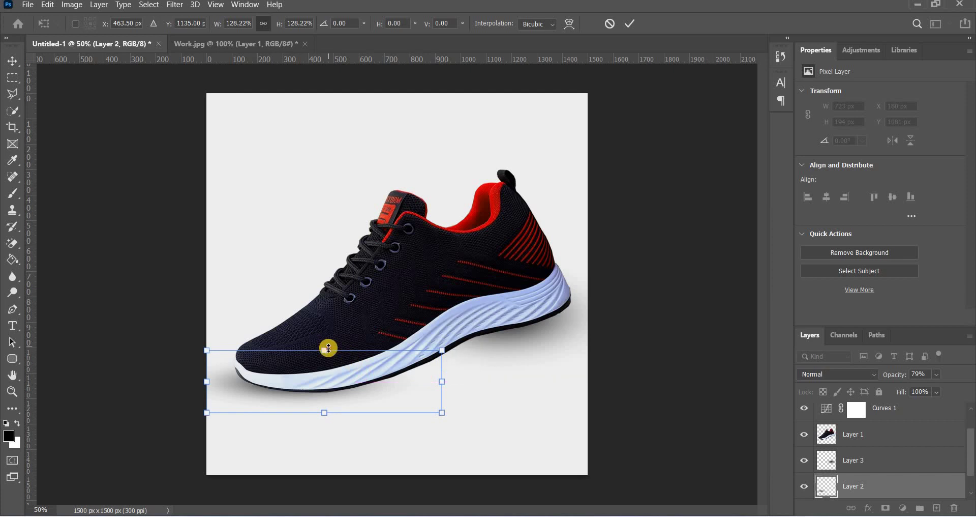
drag(328, 348, 328, 369)
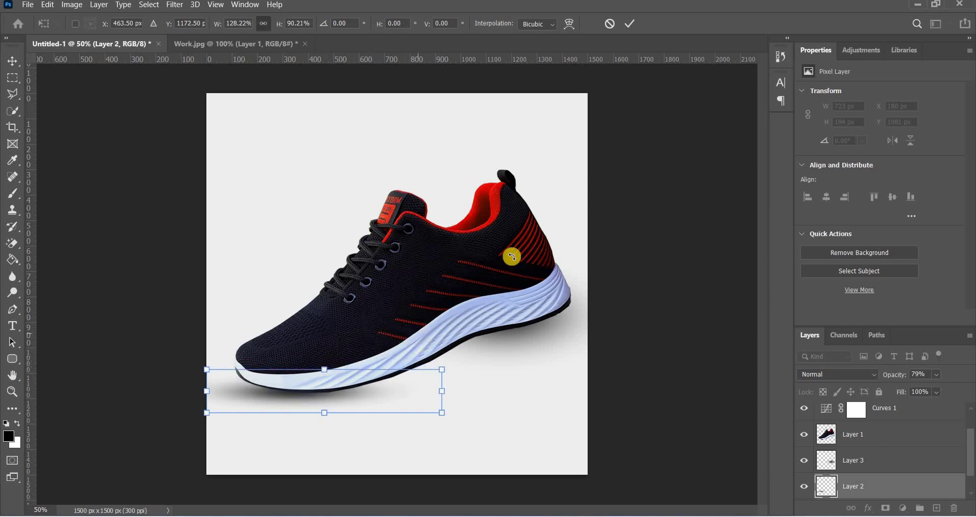
click(631, 23)
Flatten the heel shadow on Layer 3 to 27.17% height, centre it at X 1096 px, Y 944.50 px, and rotate it -14.83°.
click(537, 328)
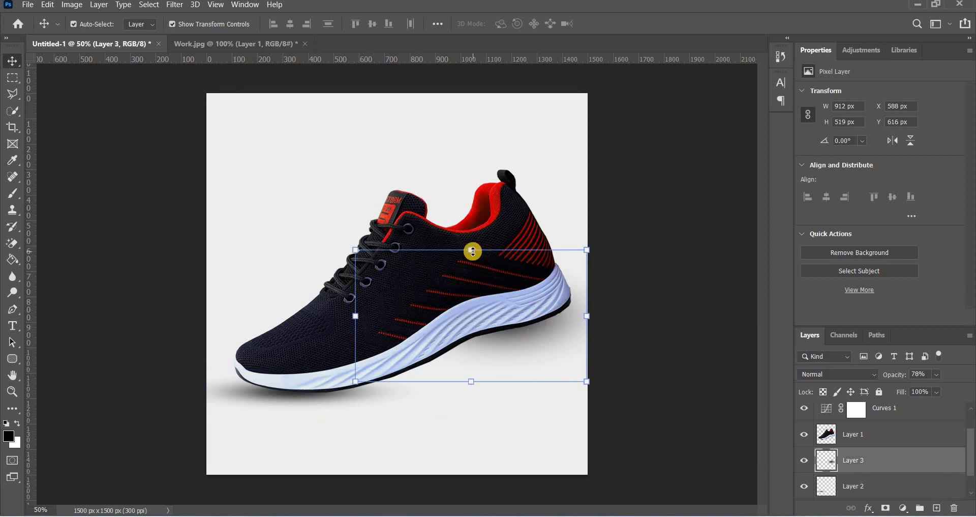
drag(473, 250, 540, 333)
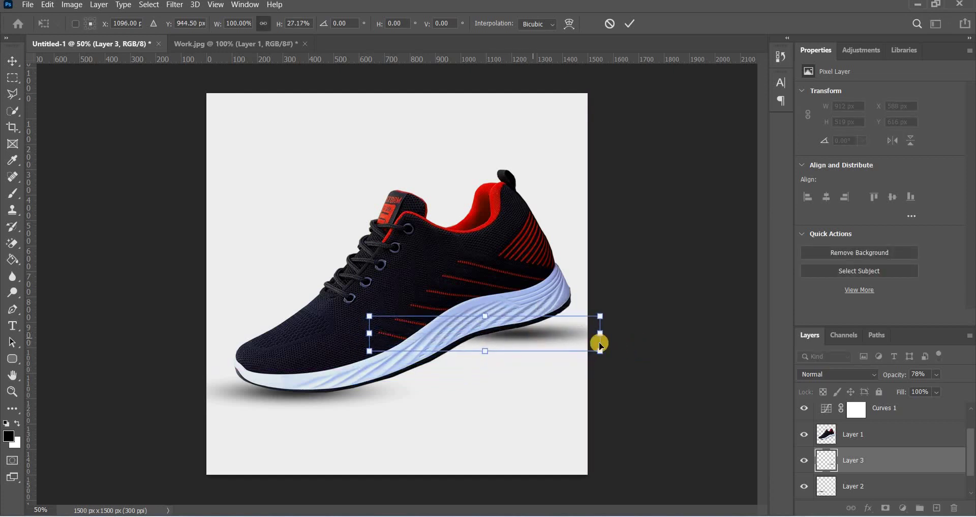
drag(638, 321, 629, 290)
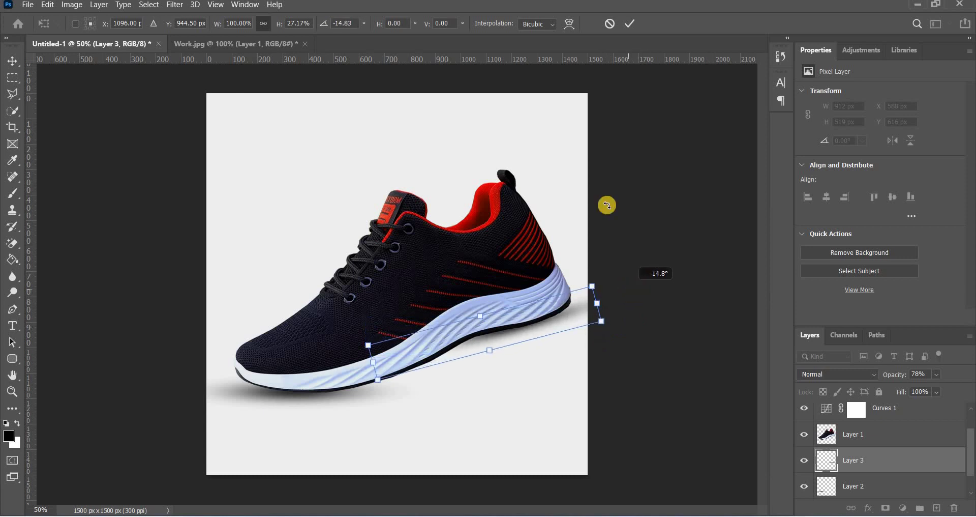
click(628, 23)
click(325, 390)
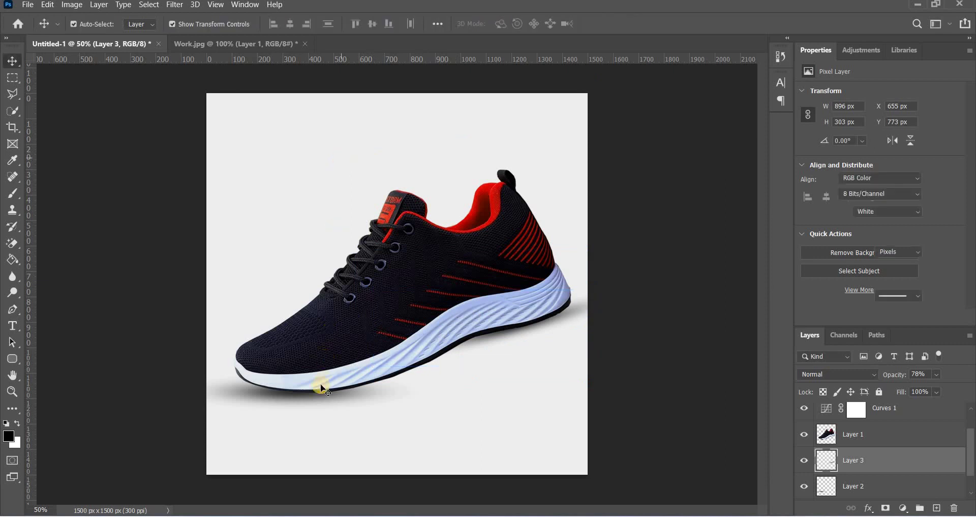
Rotate the front shadow on Layer 2 by 2.90° to follow the toe of the sole.
click(296, 402)
click(312, 398)
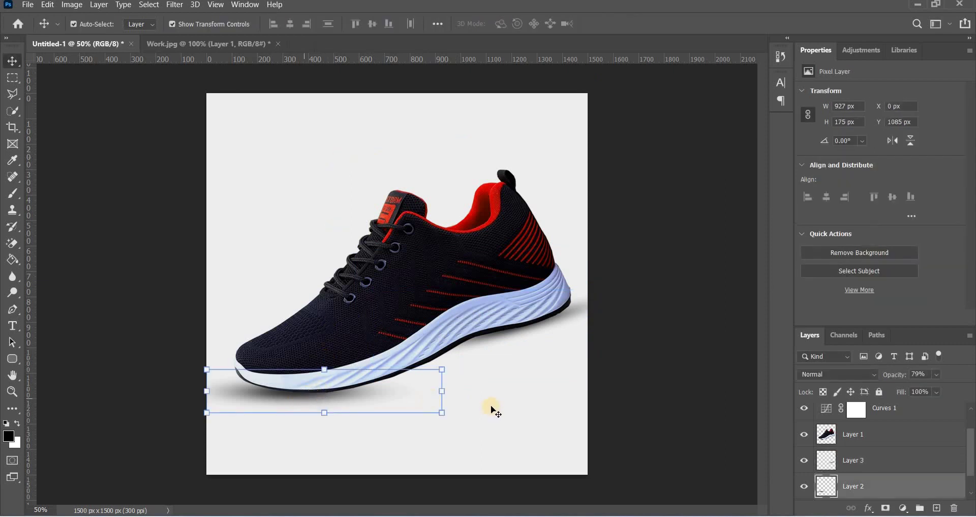
drag(484, 396, 485, 402)
click(327, 394)
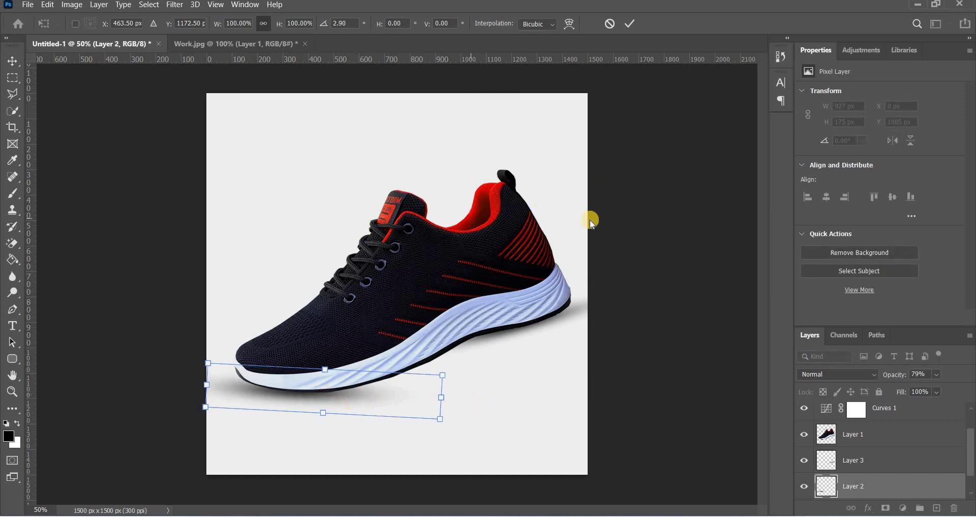
click(634, 19)
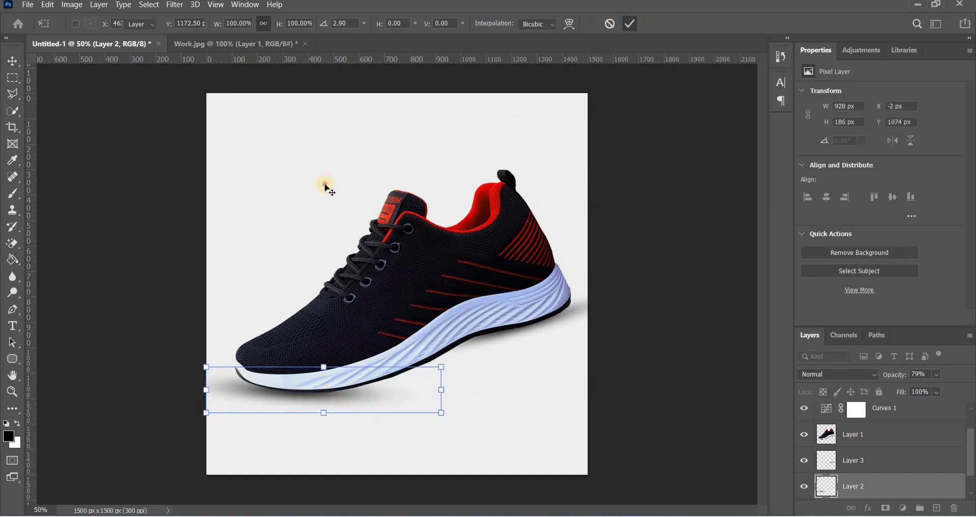
Hide shadow layers Layer 3 and Layer 2 and the Curves adjustment to view the shoe without them.
click(396, 248)
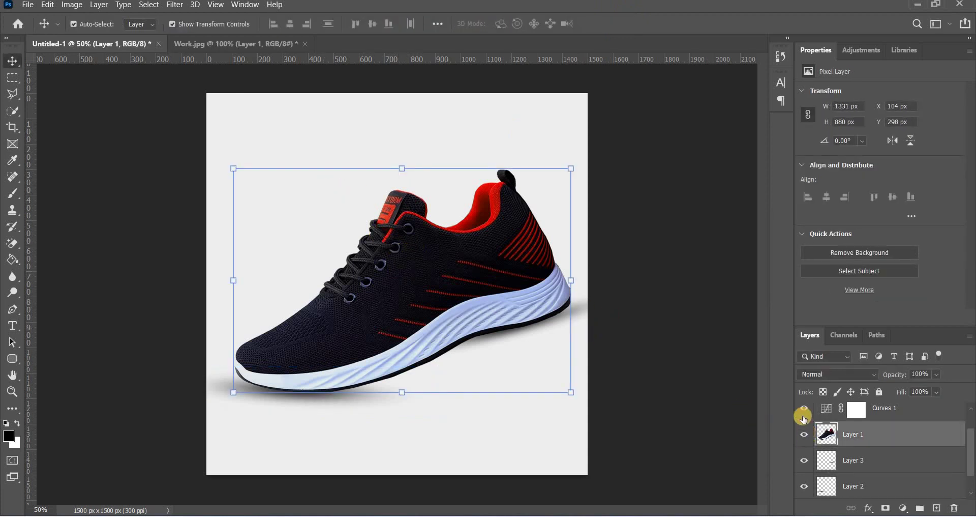
click(804, 460)
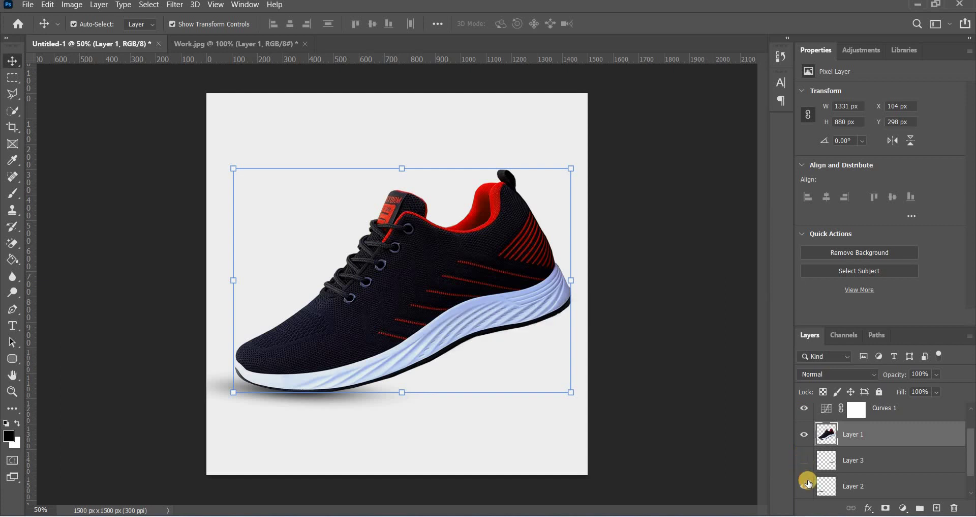
click(806, 487)
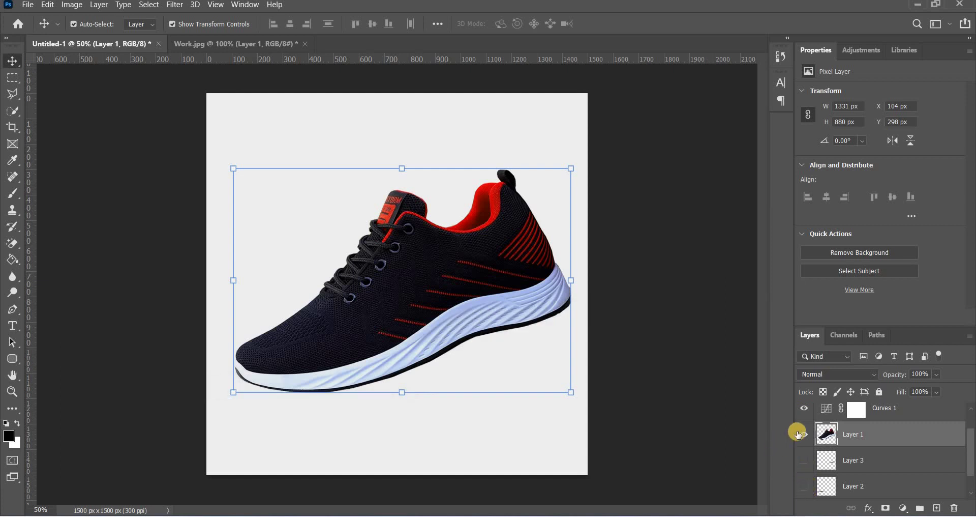
click(510, 429)
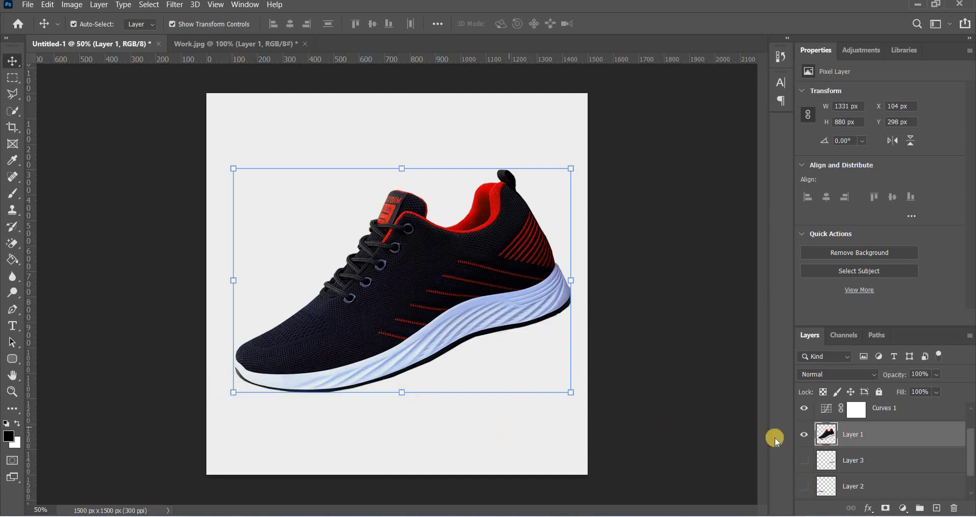
click(807, 413)
scroll(807, 415, up, 1)
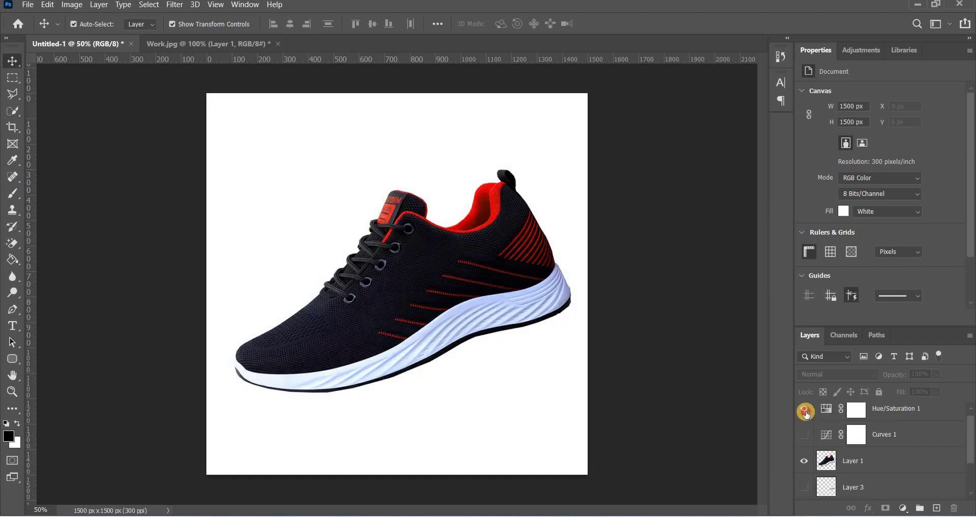
Turn the Hue/Saturation and Curves adjustments and shadow layers Layer 3 and Layer 2 back on to compare the result.
click(804, 408)
click(803, 435)
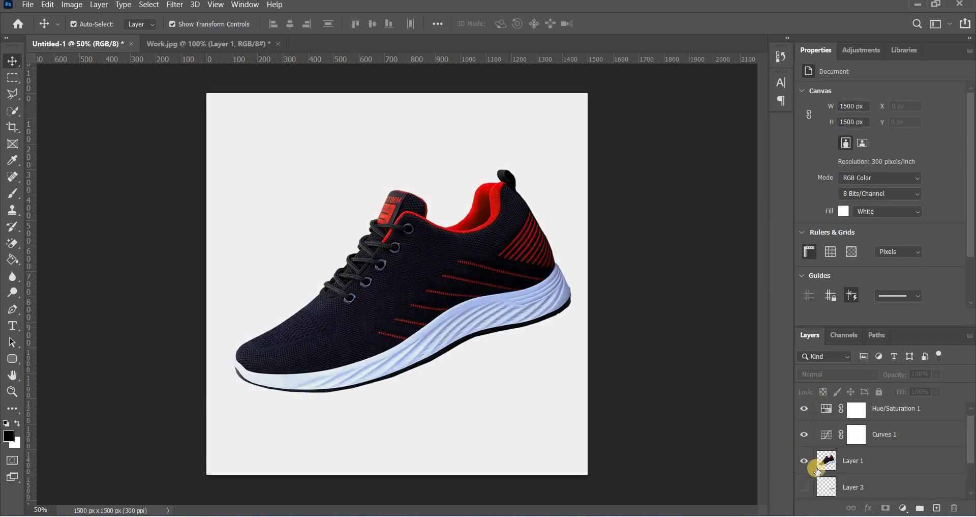
scroll(810, 462, down, 1)
click(804, 460)
click(804, 485)
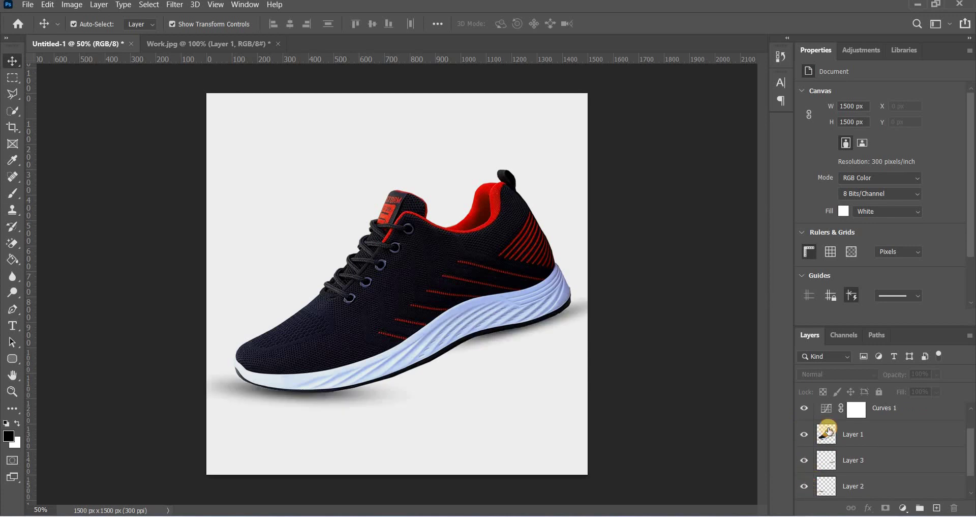
scroll(844, 457, down, 1)
scroll(852, 463, up, 2)
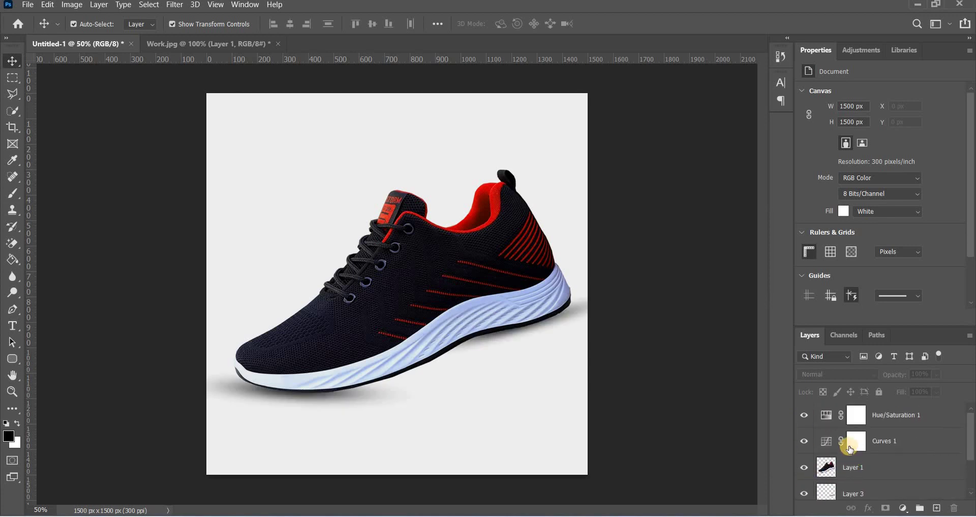
scroll(851, 458, down, 2)
scroll(850, 449, up, 2)
scroll(850, 449, down, 2)
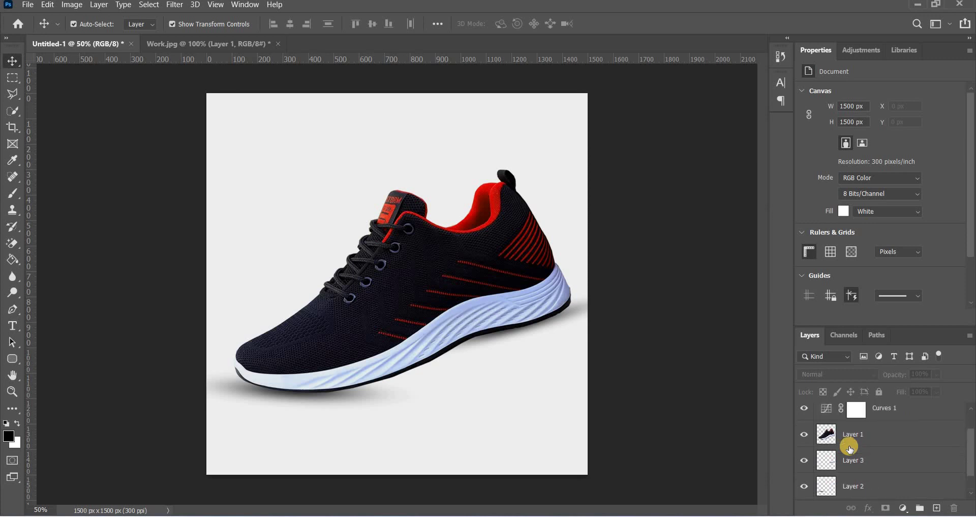
scroll(849, 448, up, 2)
scroll(854, 438, down, 2)
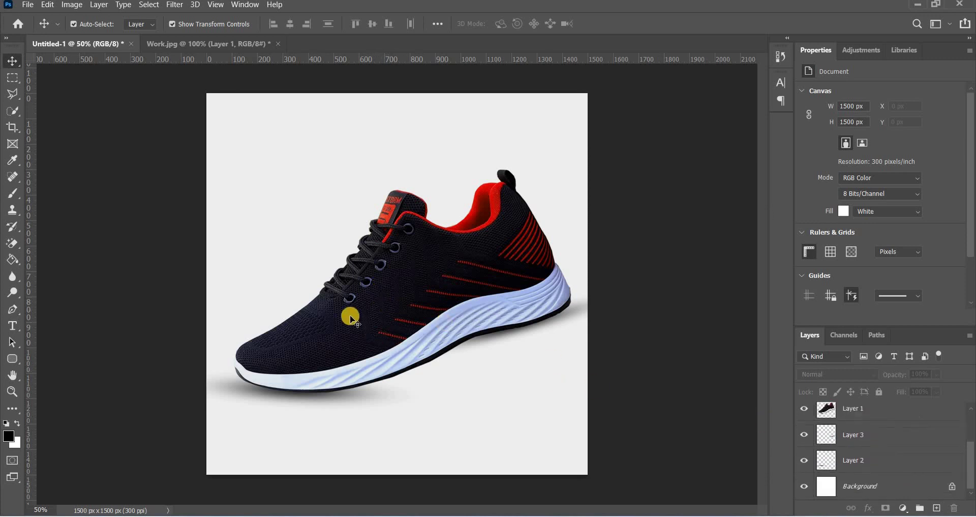